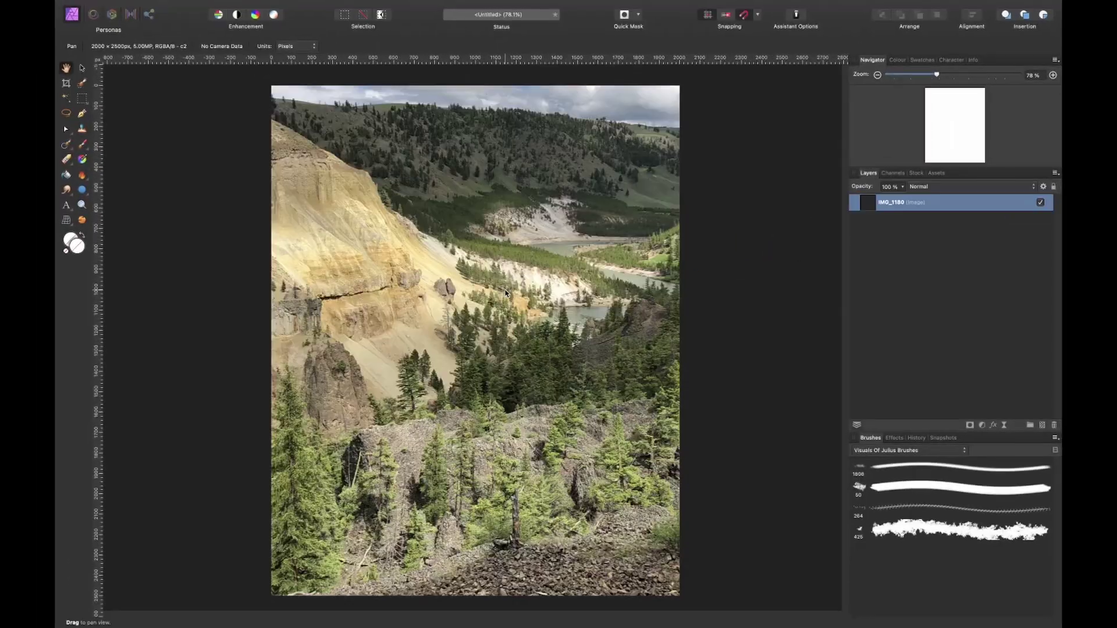
scroll(686, 259, down, 2)
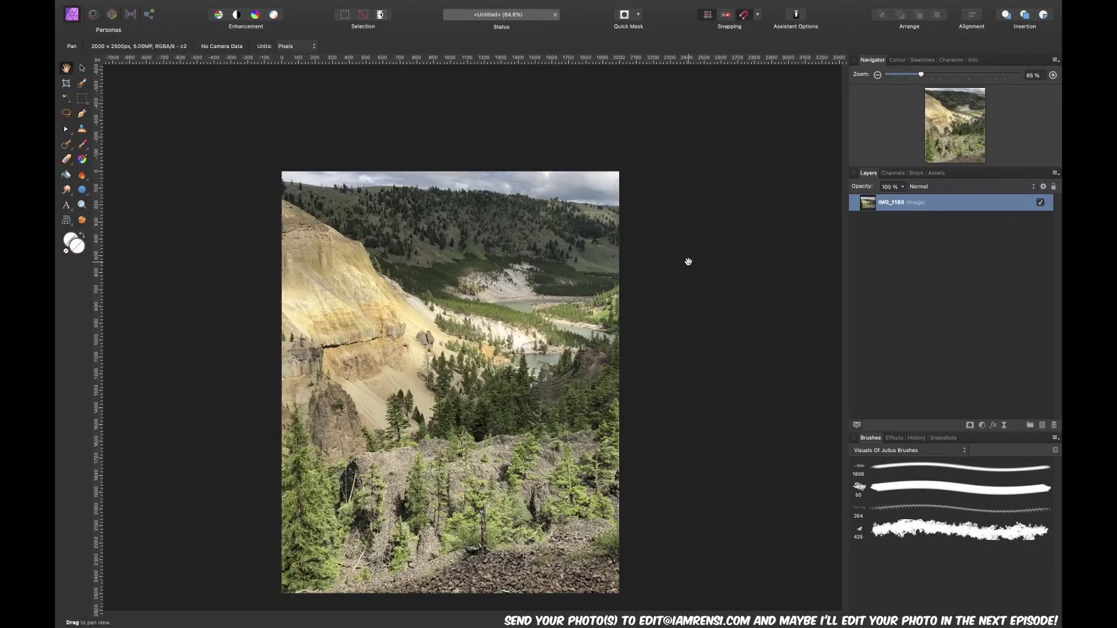
Shrink the landscape photo IMG_1180 to the canvas width and move it lower
key(v)
drag(814, 85, 617, 341)
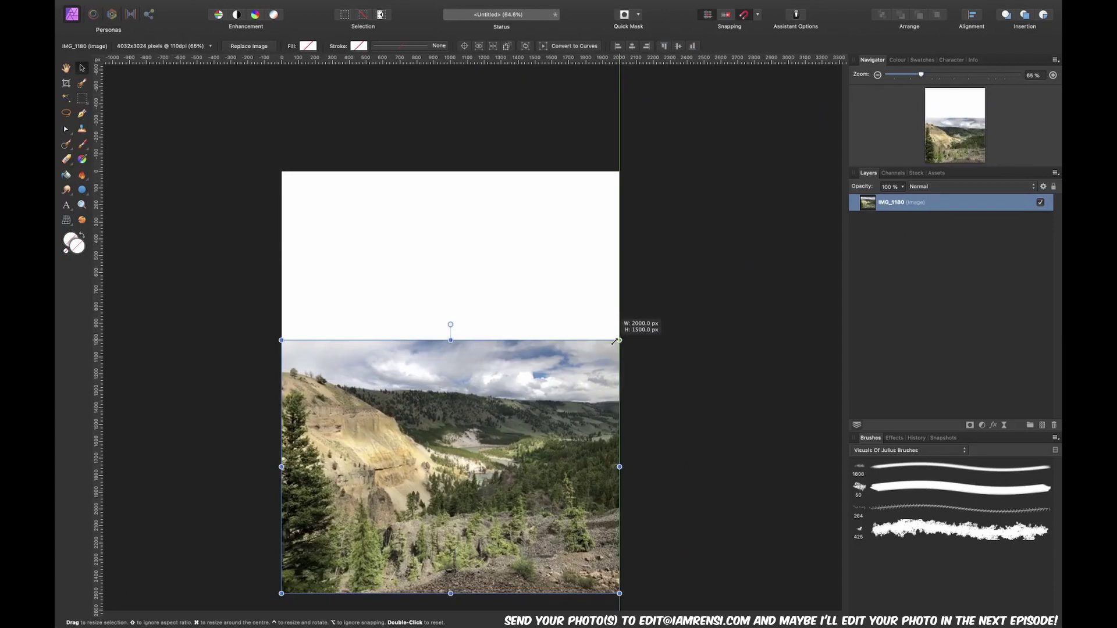
drag(479, 433, 475, 478)
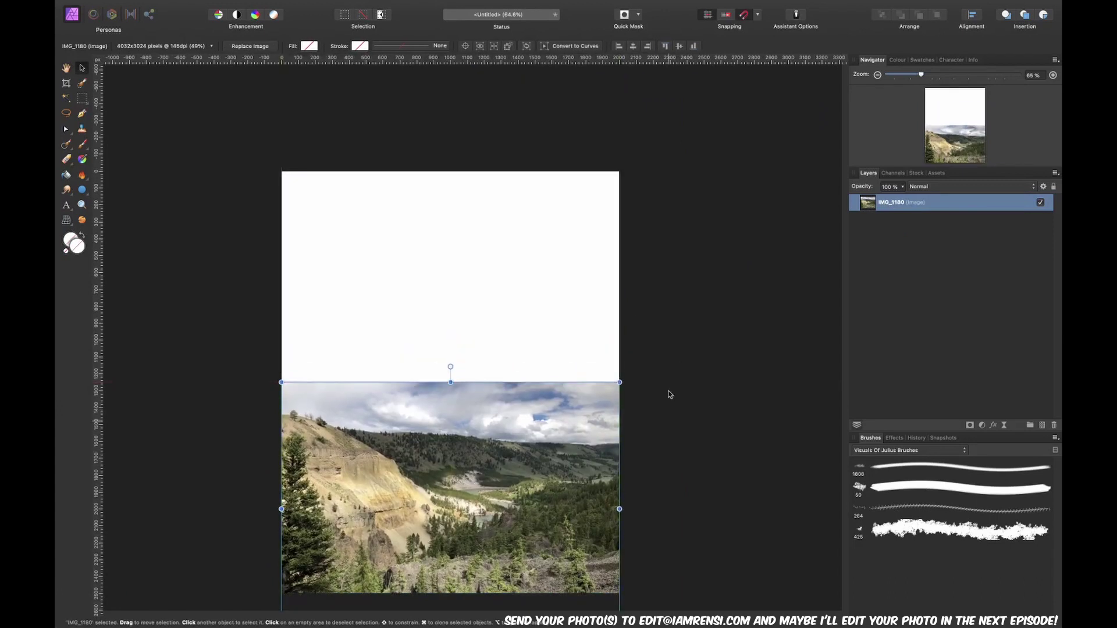
click(896, 295)
Paint a refined selection over the sky and mask it out of the landscape layer
key(w)
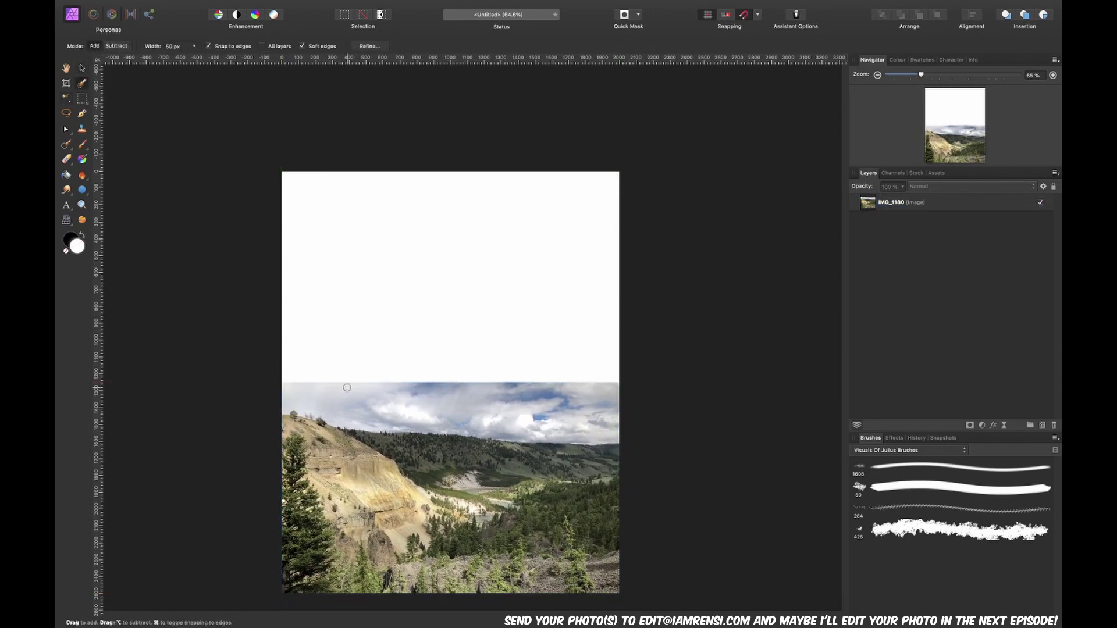
key(bracketright)
key(bracketright)
key(bracketright)
click(370, 48)
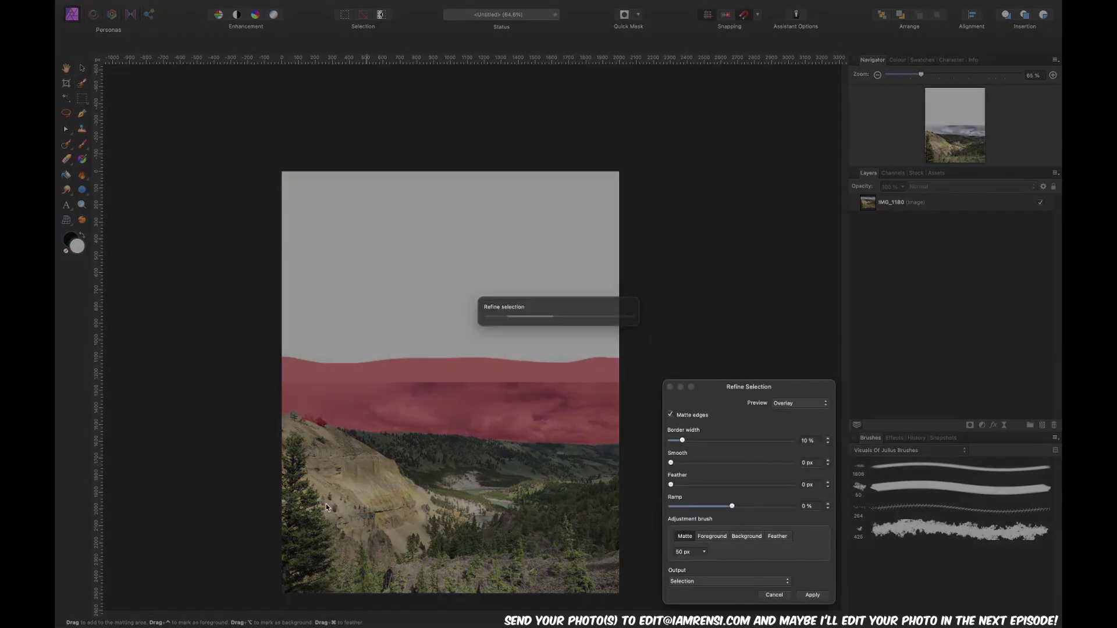
scroll(338, 471, up, 5)
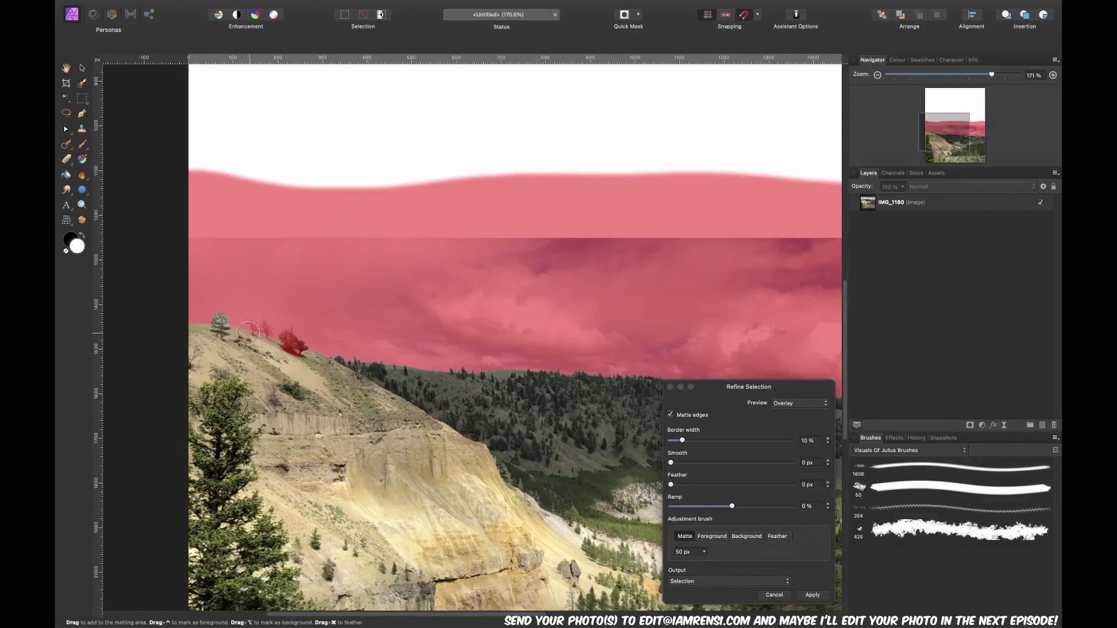
key(Return)
click(969, 424)
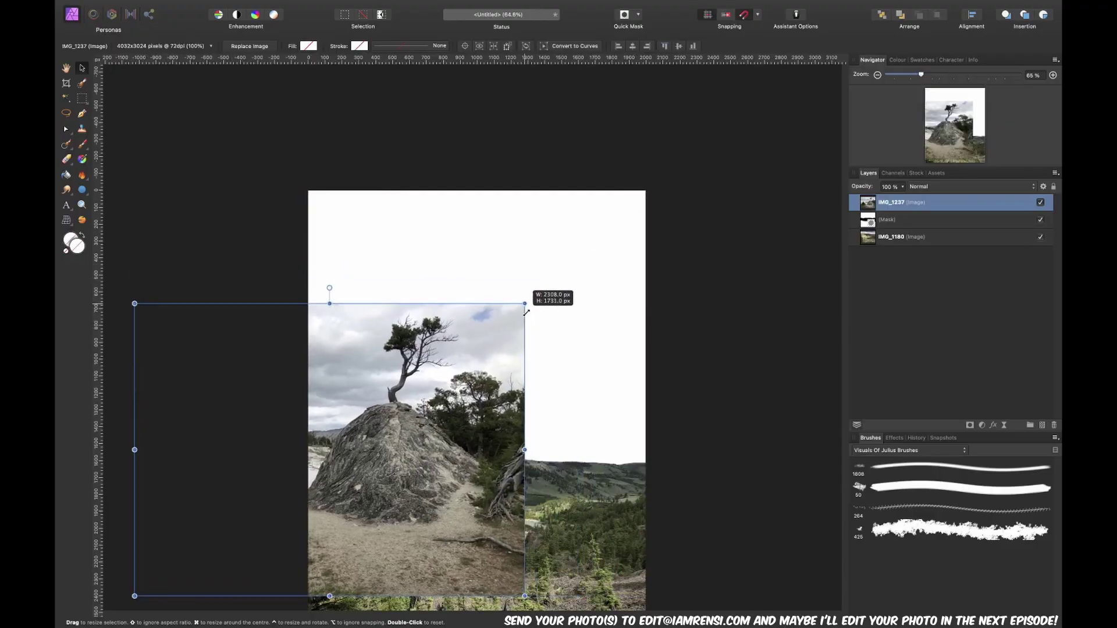
Move the rock photo up and right, then select the rock and tree with a refined matte edge
mouse_move(432, 387)
mouse_down()
mouse_move(523, 319)
mouse_move(508, 328)
mouse_up()
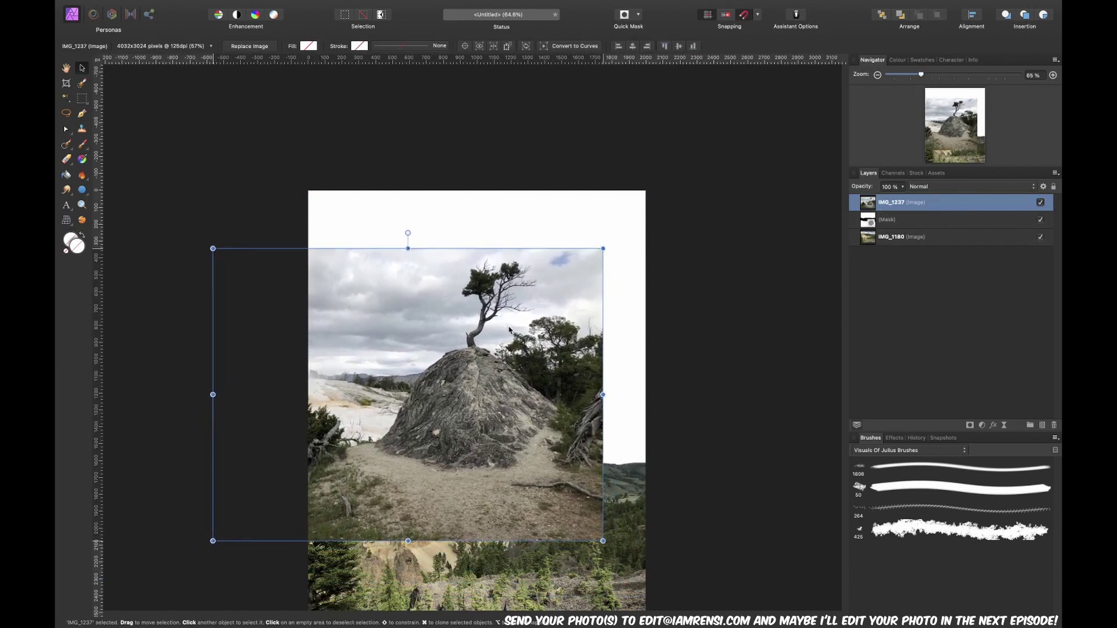
scroll(509, 330, up, 5)
key(w)
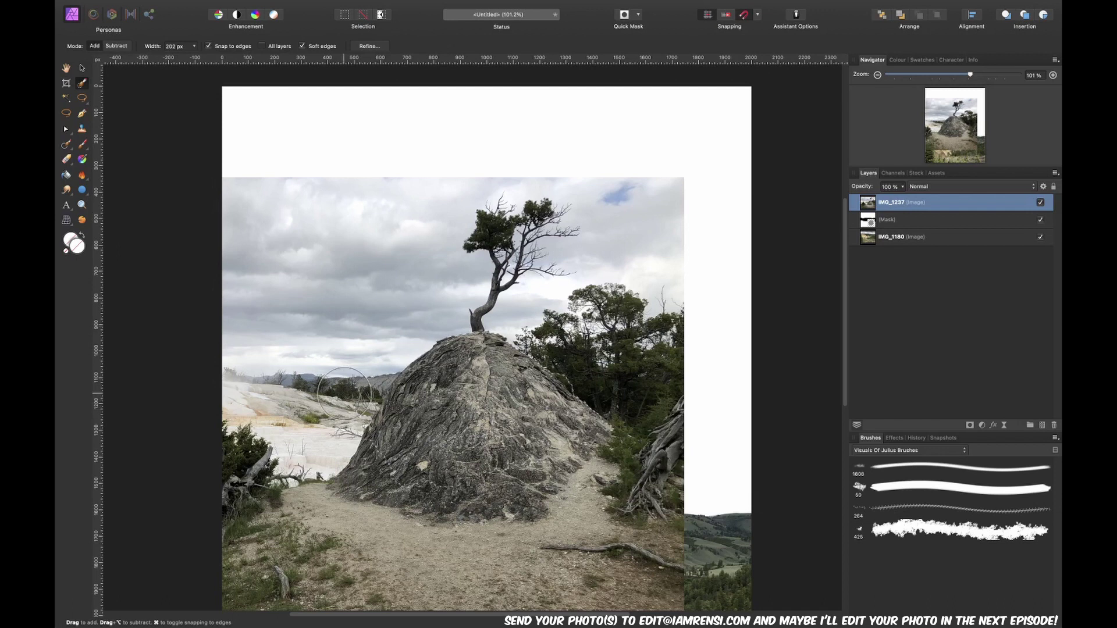
key(alt+super+r)
scroll(489, 262, up, 5)
mouse_move(510, 218)
mouse_down()
mouse_move(501, 267)
mouse_move(668, 271)
mouse_move(580, 179)
mouse_up()
key(Return)
key(super+0)
Mask the rock photo to cut out the rock and tree, and paint the mask clean
click(969, 425)
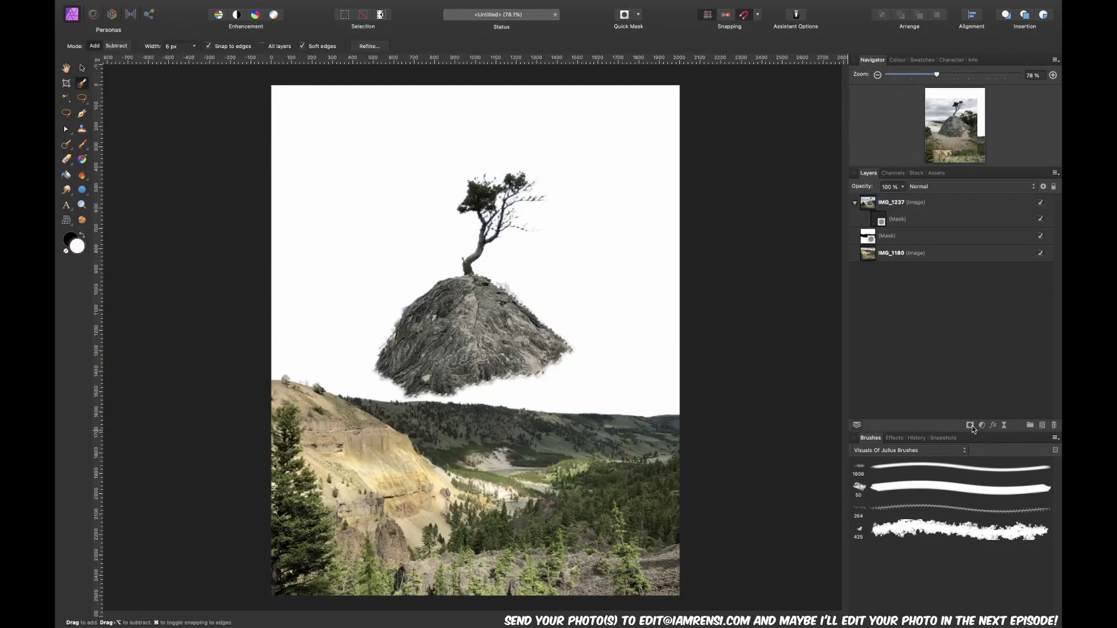
alt+click(880, 219)
scroll(571, 253, up, 5)
key(b)
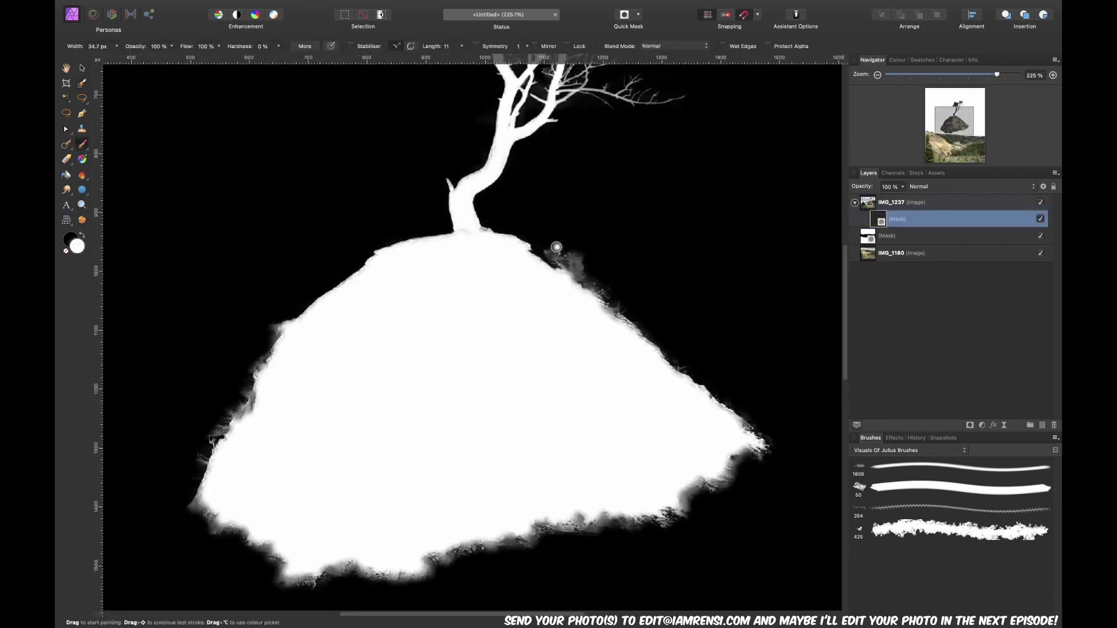
scroll(601, 327, down, 3)
scroll(695, 317, left, 3)
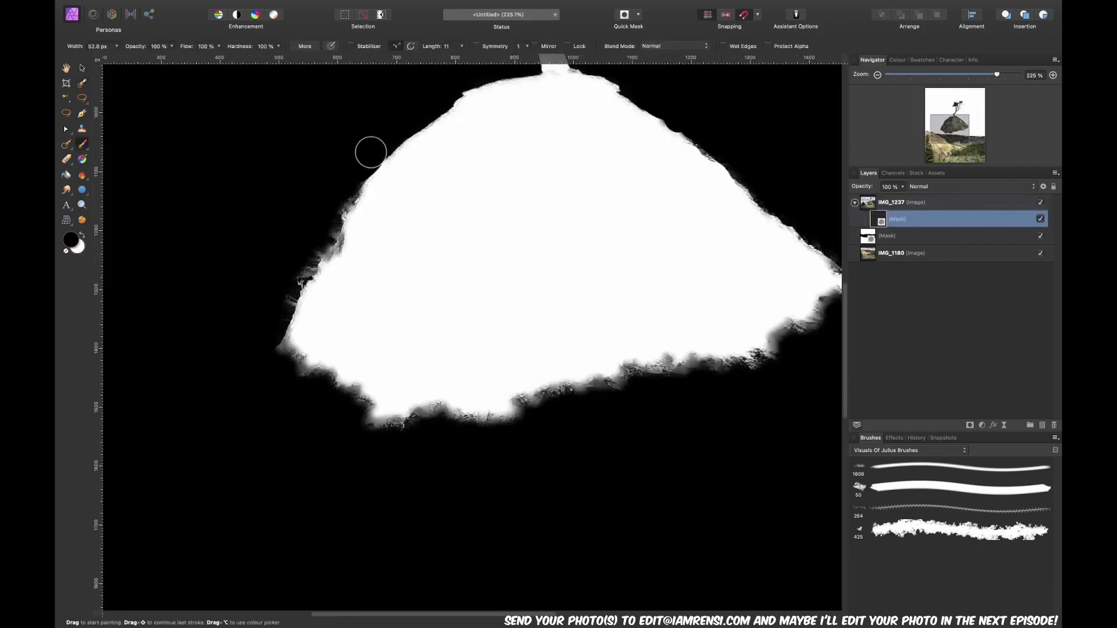
key(Escape)
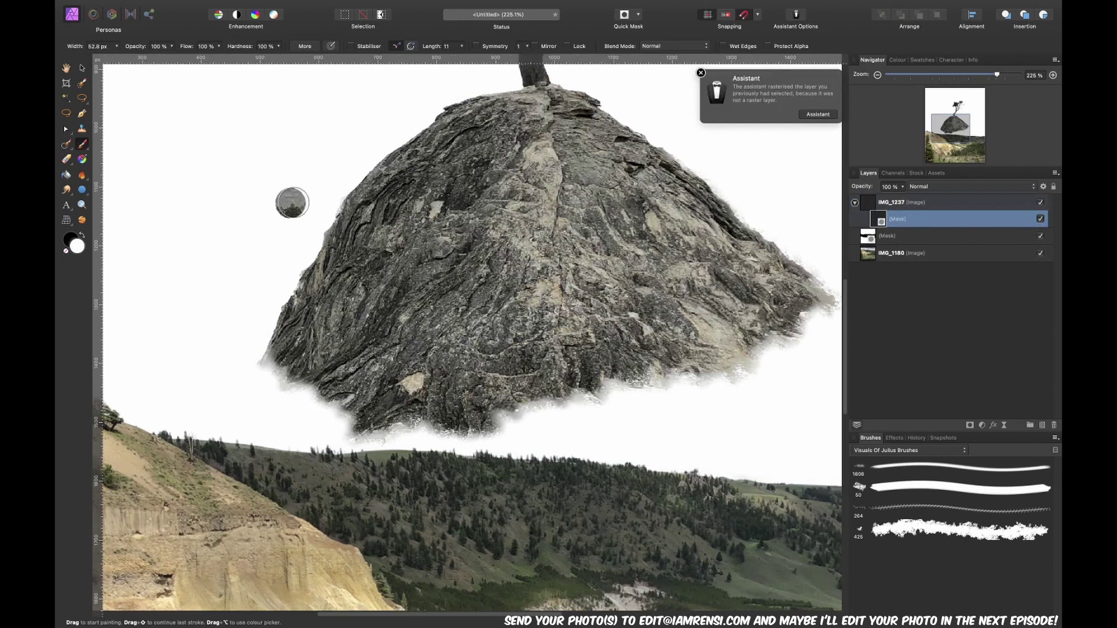
scroll(504, 191, up, 1)
scroll(504, 192, right, 3)
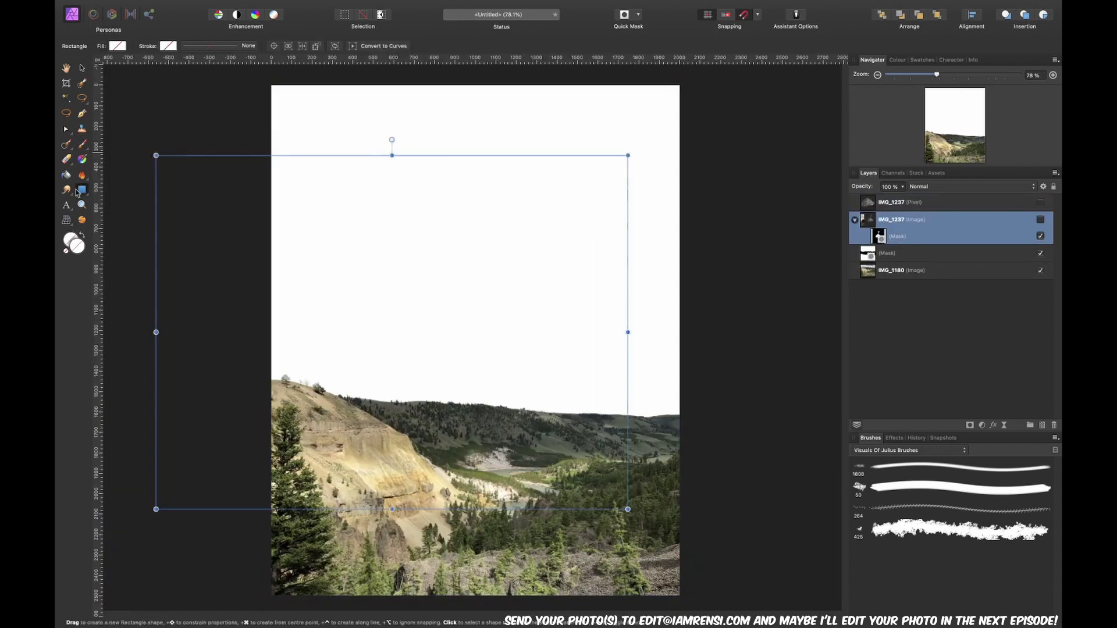
Draw a circle above the landscape with a 6.5 pt black outline
click(81, 190)
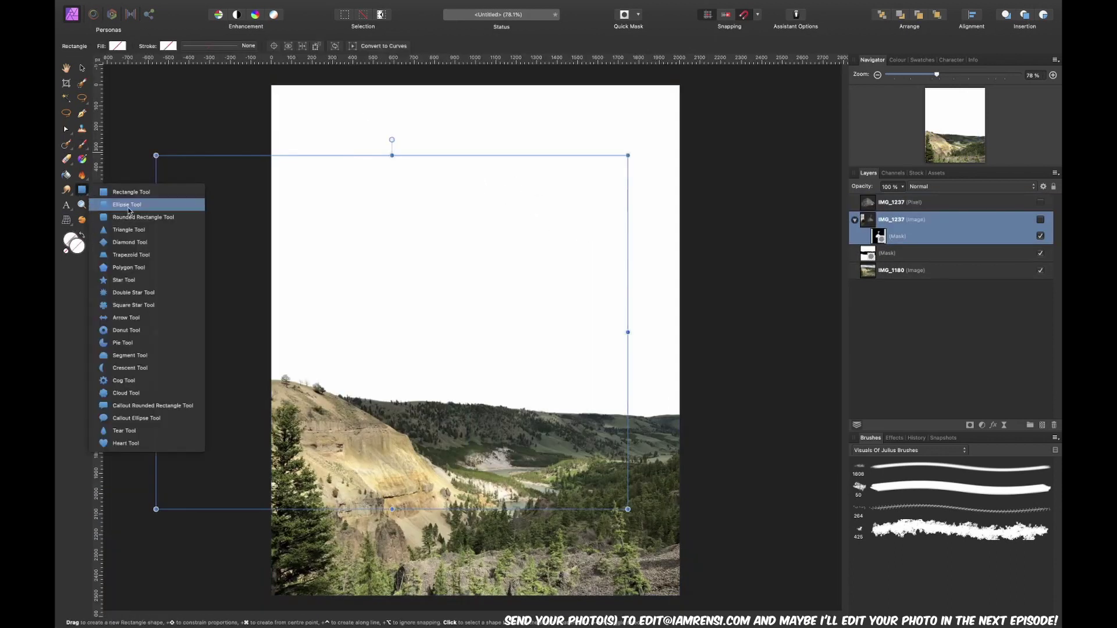
click(131, 210)
drag(351, 146, 595, 388)
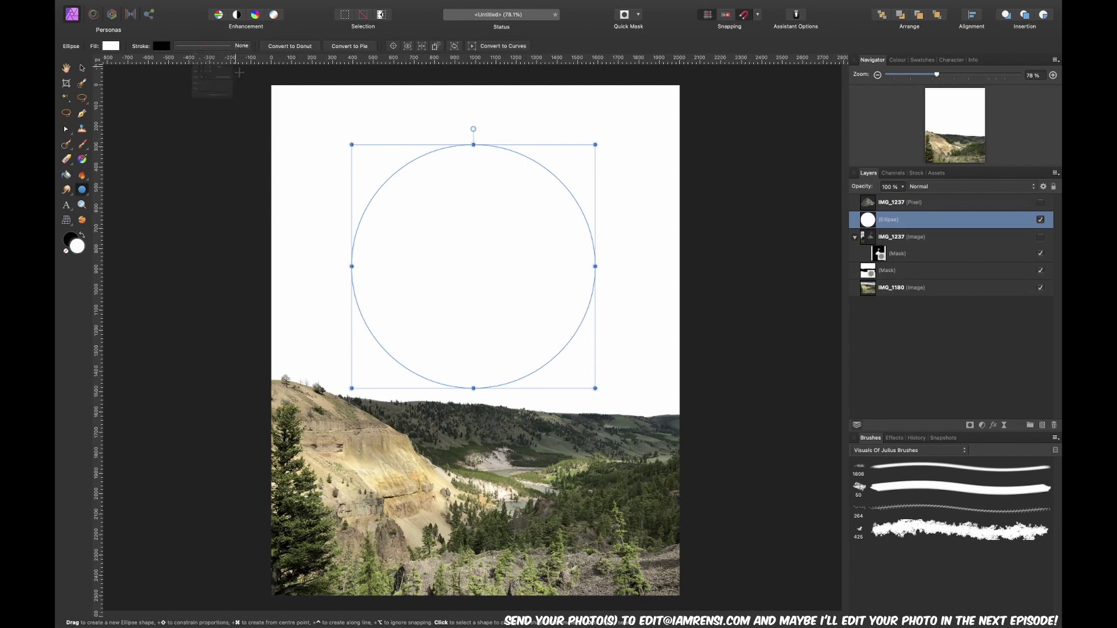
drag(179, 80, 232, 80)
key(ctrl+d)
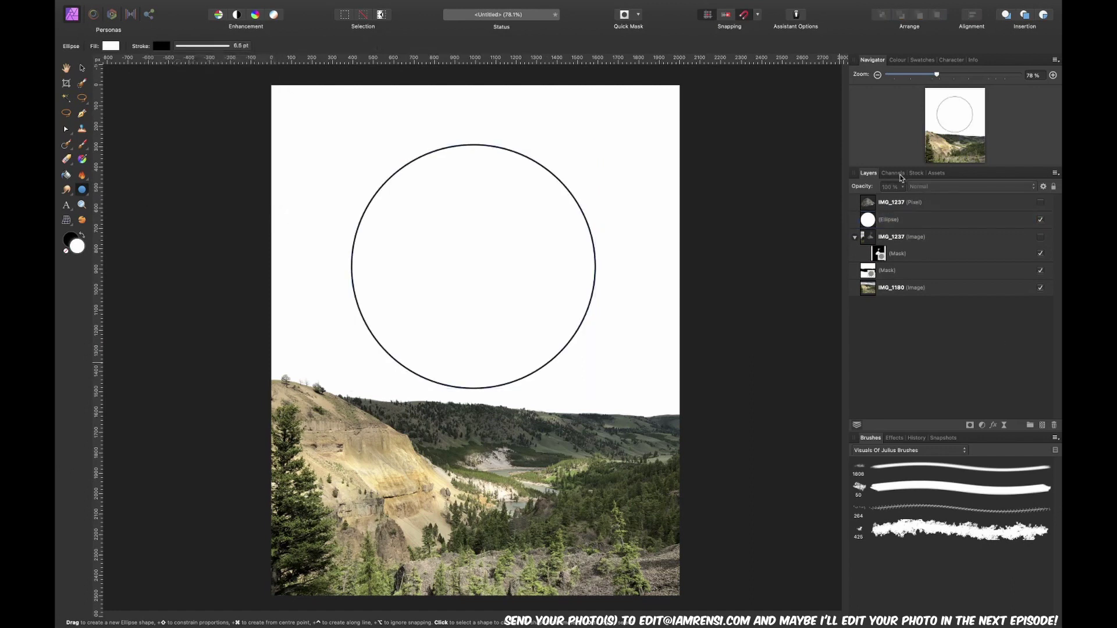
Show the rock photo, stack it above the circle, and move it up inside it
click(1039, 238)
click(1002, 238)
drag(840, 252, 872, 218)
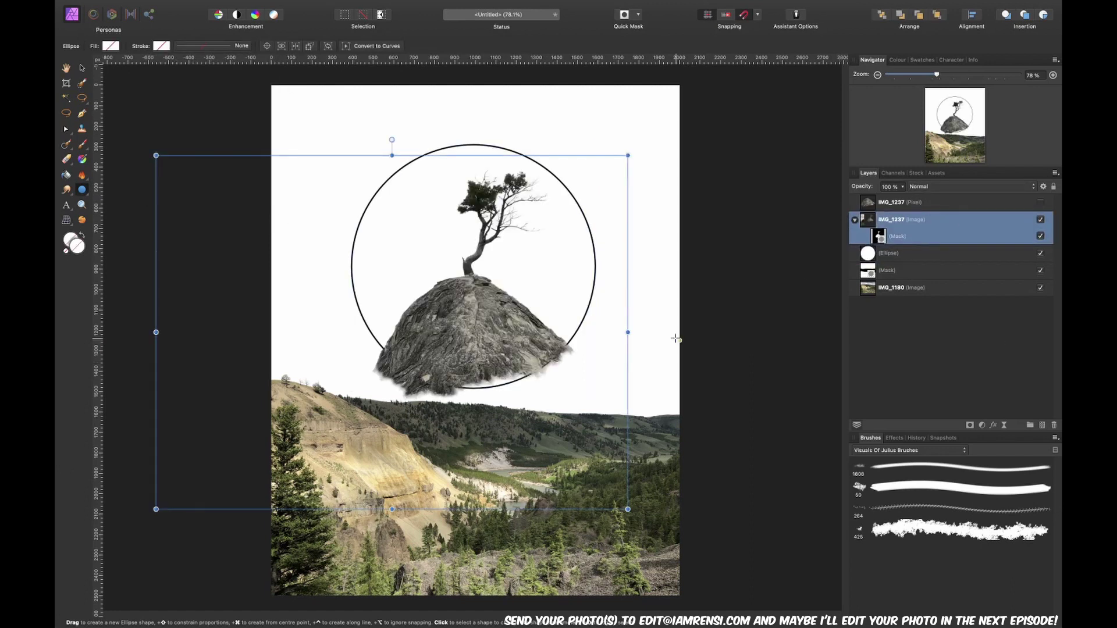
drag(473, 329, 478, 265)
Nest the sky mask in the landscape, lower the landscape, and shrink and reposition the circle
click(890, 254)
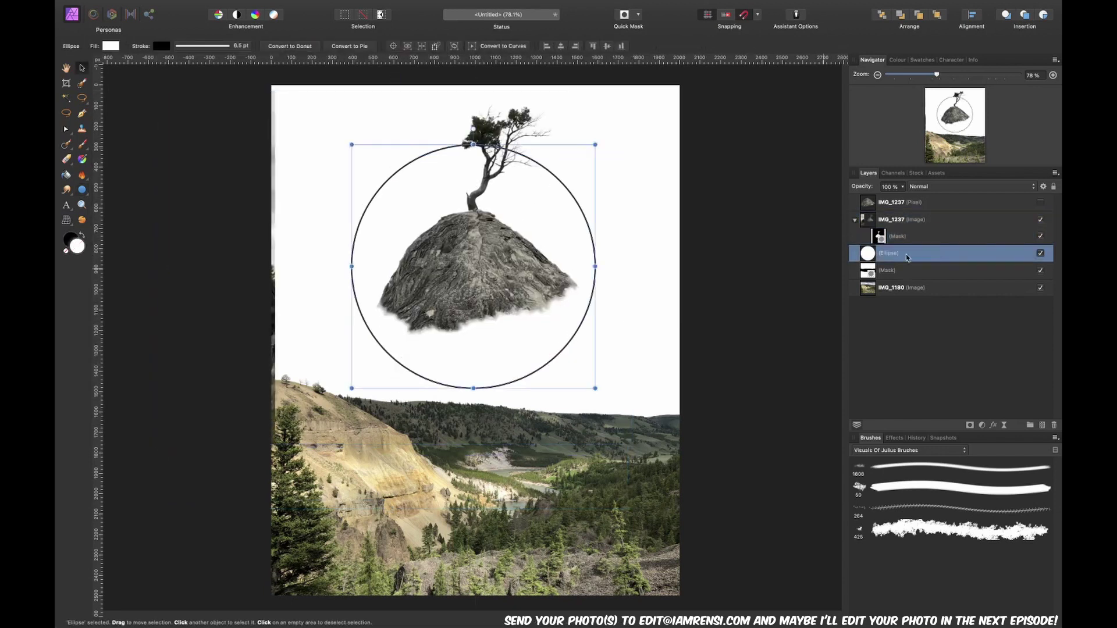
drag(890, 270, 890, 287)
mouse_move(623, 349)
mouse_down()
mouse_move(621, 411)
mouse_move(628, 394)
mouse_up()
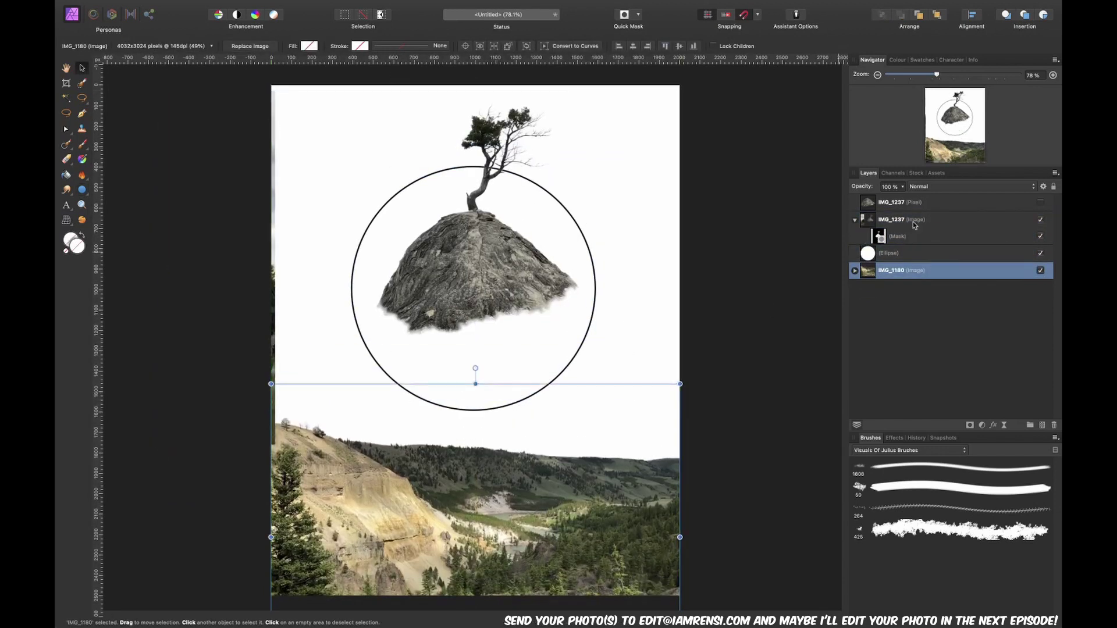
click(890, 254)
drag(579, 279, 578, 292)
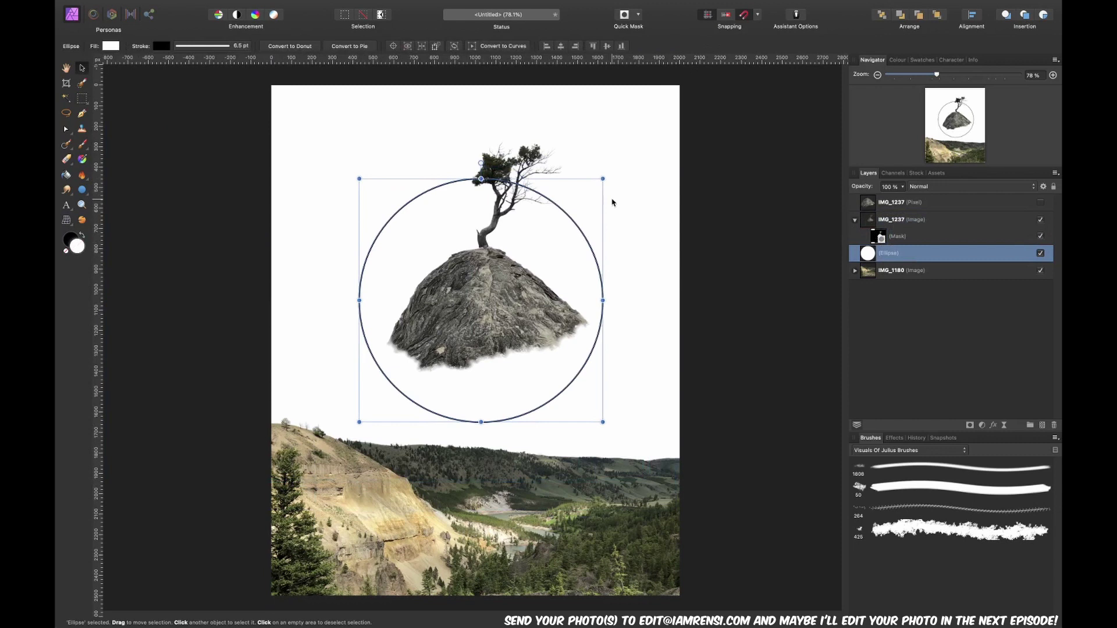
drag(602, 178, 570, 209)
drag(524, 265, 544, 270)
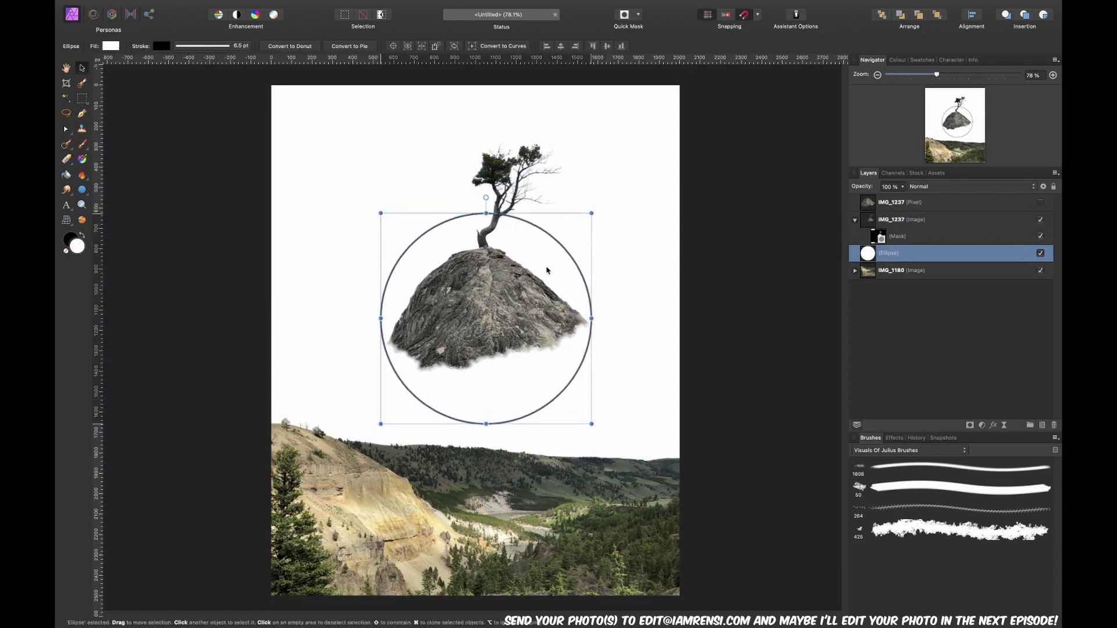
Mesh-warp the rock so its top bulges into a rounded dome
click(890, 219)
click(63, 125)
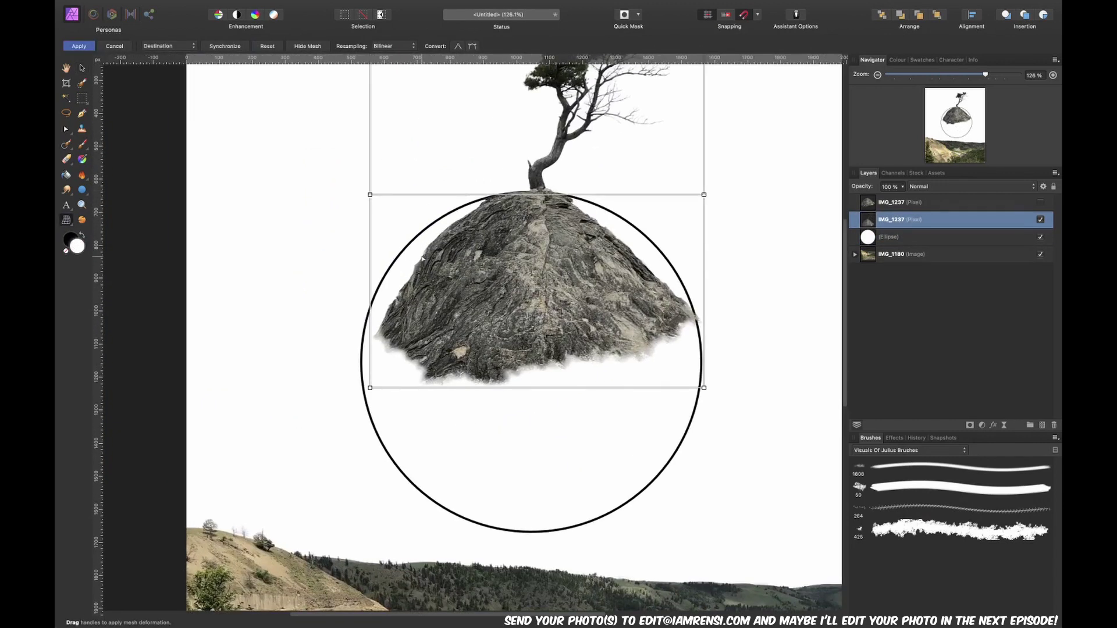
click(407, 250)
drag(407, 250, 401, 255)
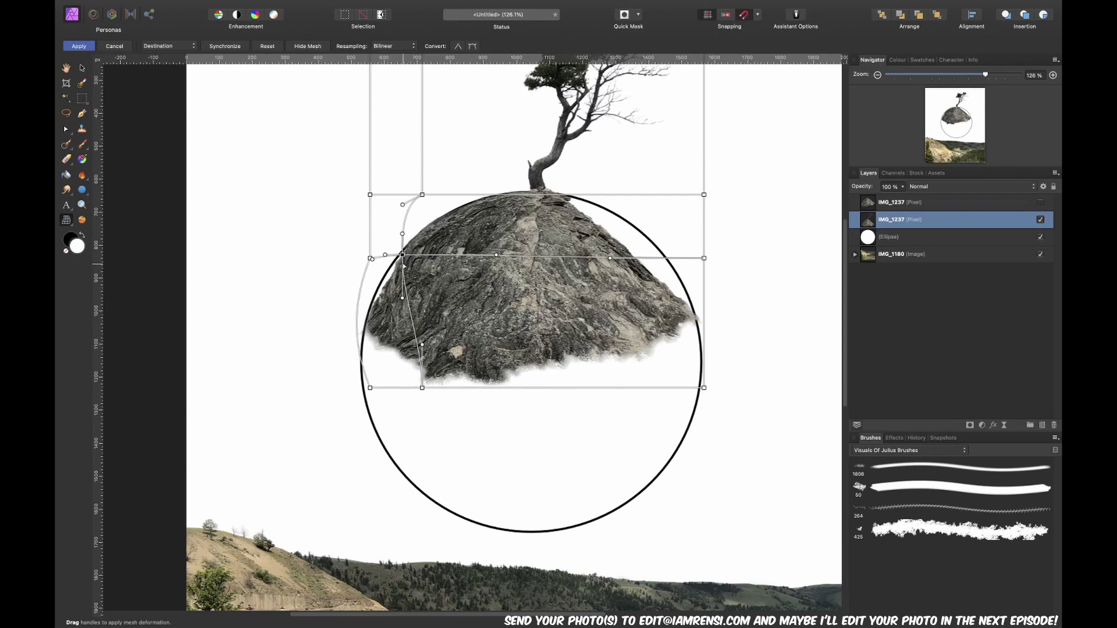
drag(610, 257, 619, 229)
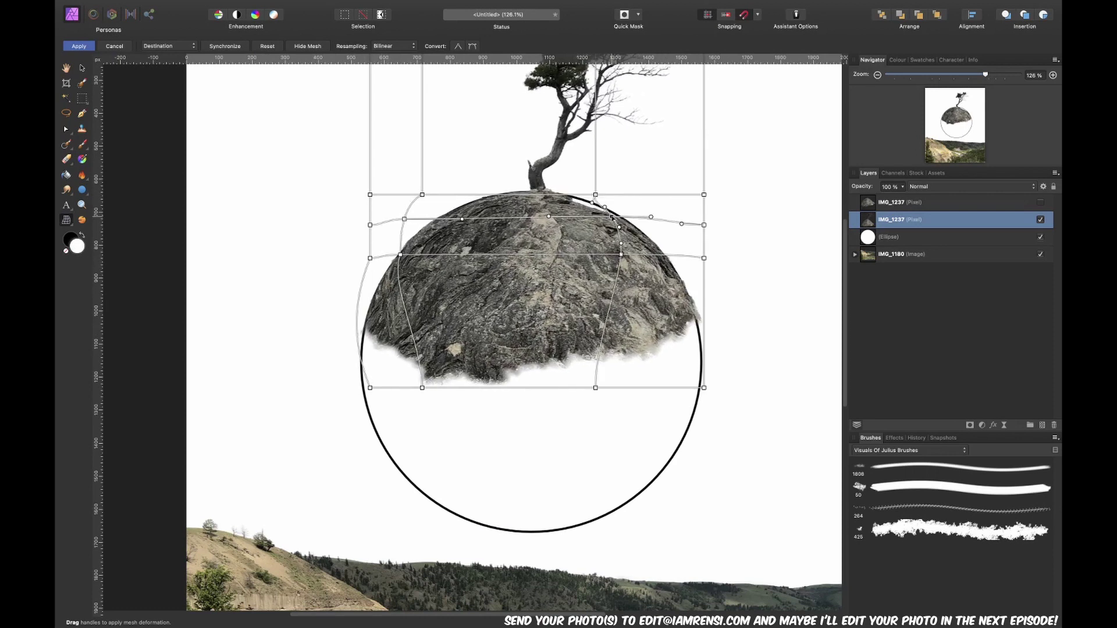
key(w)
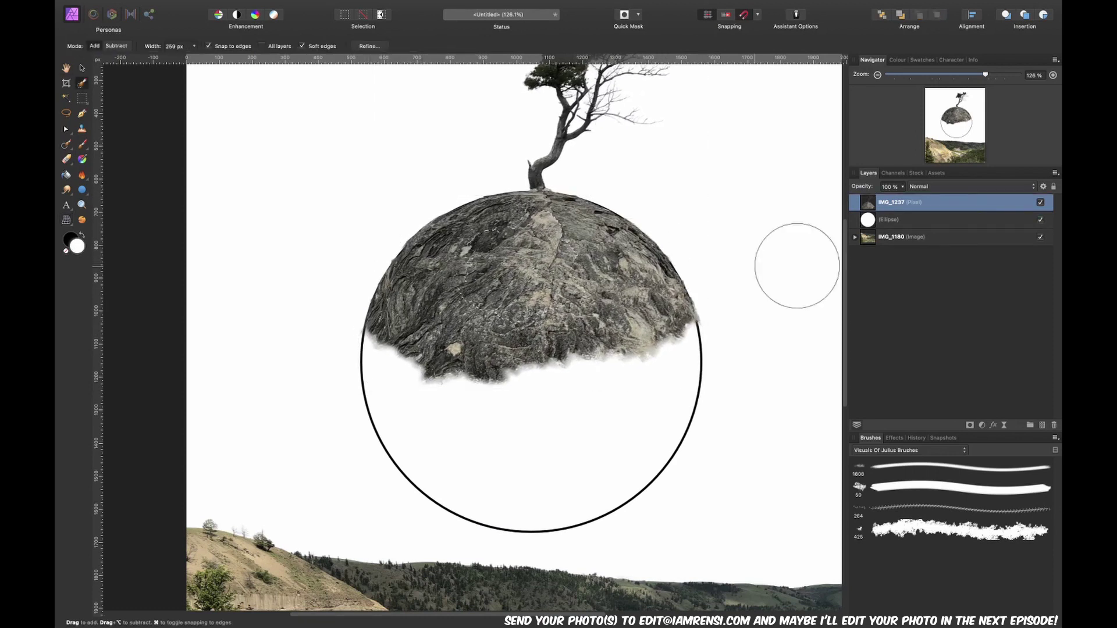
scroll(567, 157, up, 3)
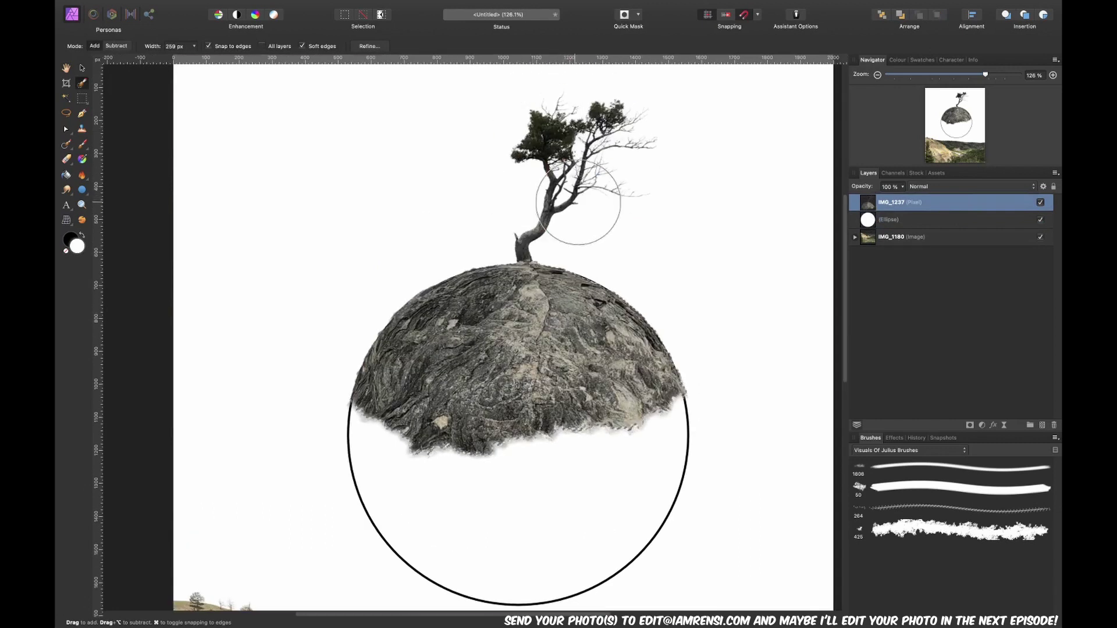
Duplicate the rock layer, undo the trial rotation, and hide both rock layers
key(ctrl+j)
key(v)
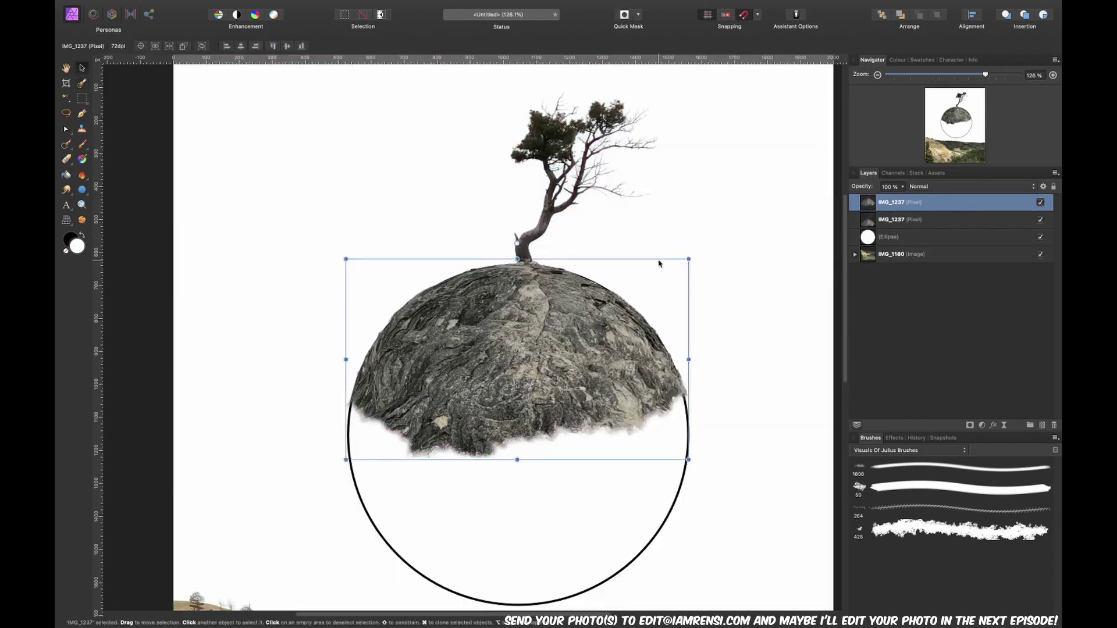
drag(660, 264, 688, 364)
key(ctrl+z)
click(1040, 203)
click(1040, 219)
Show the top rock layer, rotate it to about -165°, make a third copy, and blend its seams
click(891, 237)
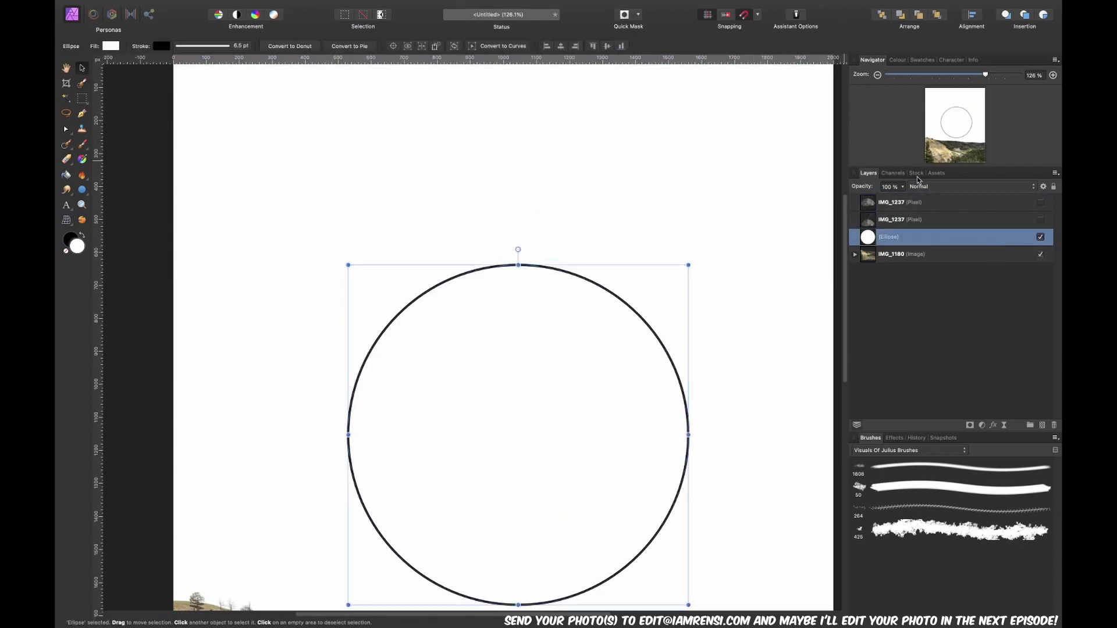
click(908, 203)
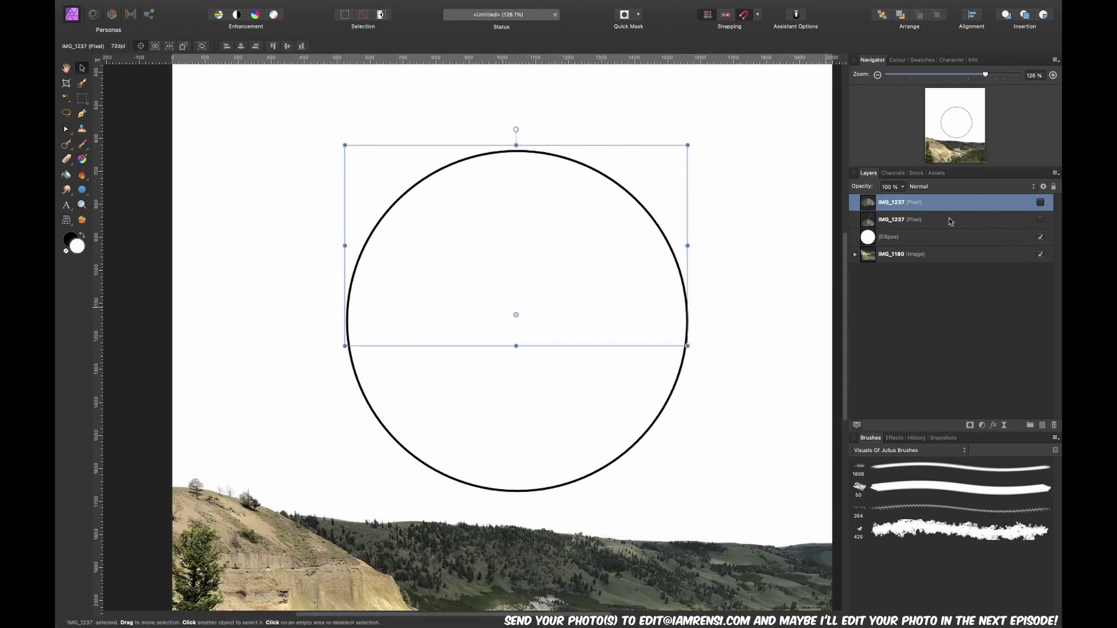
click(1040, 202)
mouse_move(698, 139)
mouse_down()
mouse_move(742, 253)
mouse_move(636, 465)
mouse_move(681, 410)
mouse_move(759, 242)
mouse_move(729, 436)
mouse_up()
key(ctrl+j)
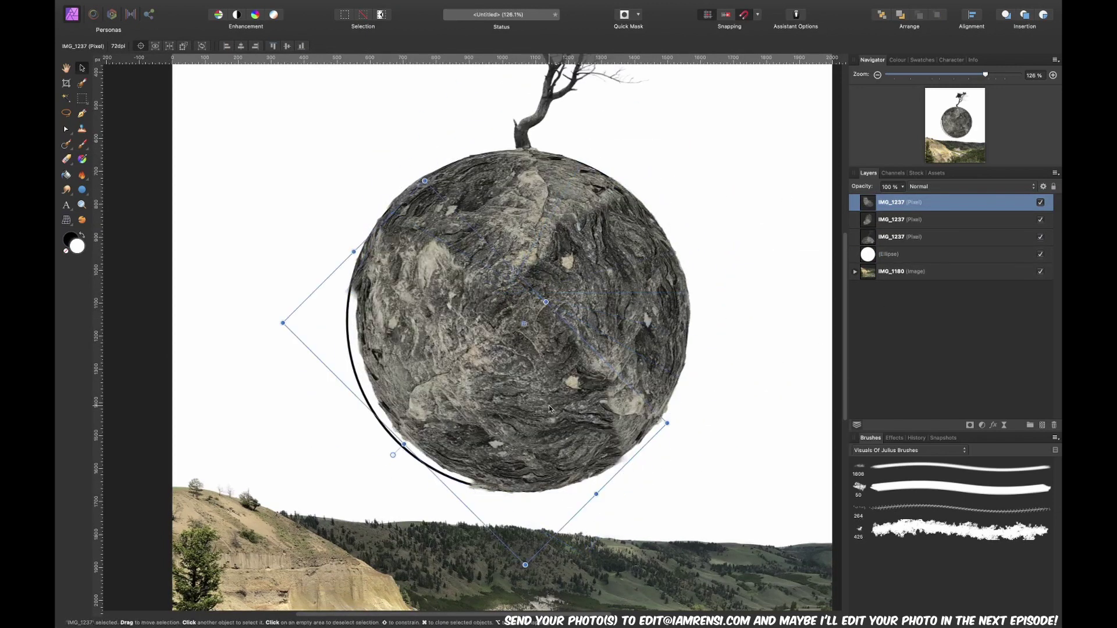
drag(548, 408, 536, 411)
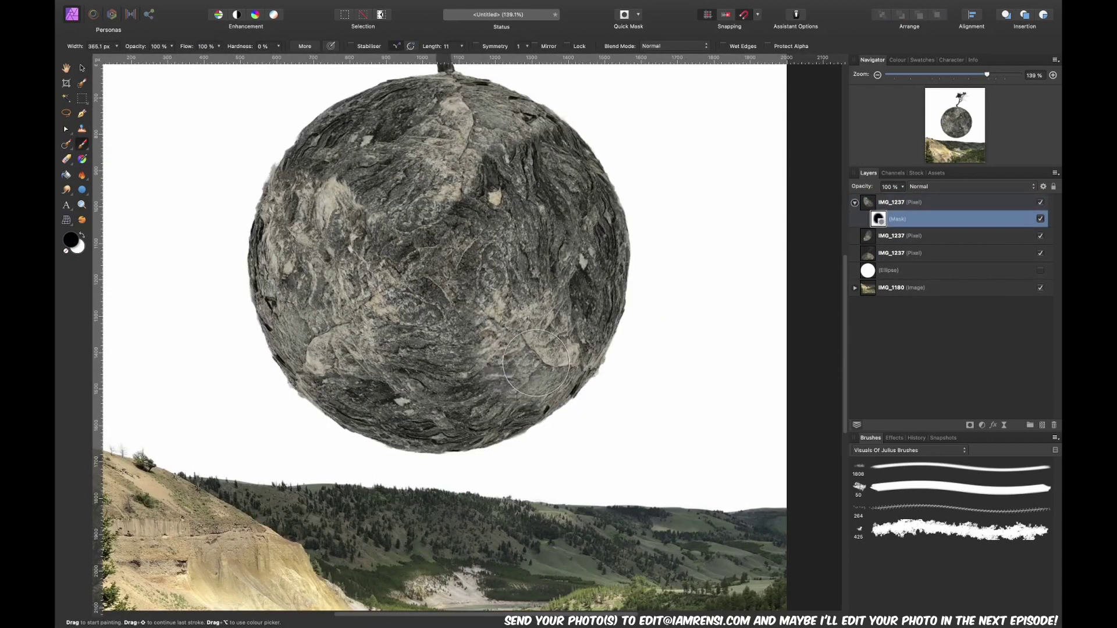
drag(333, 185, 335, 202)
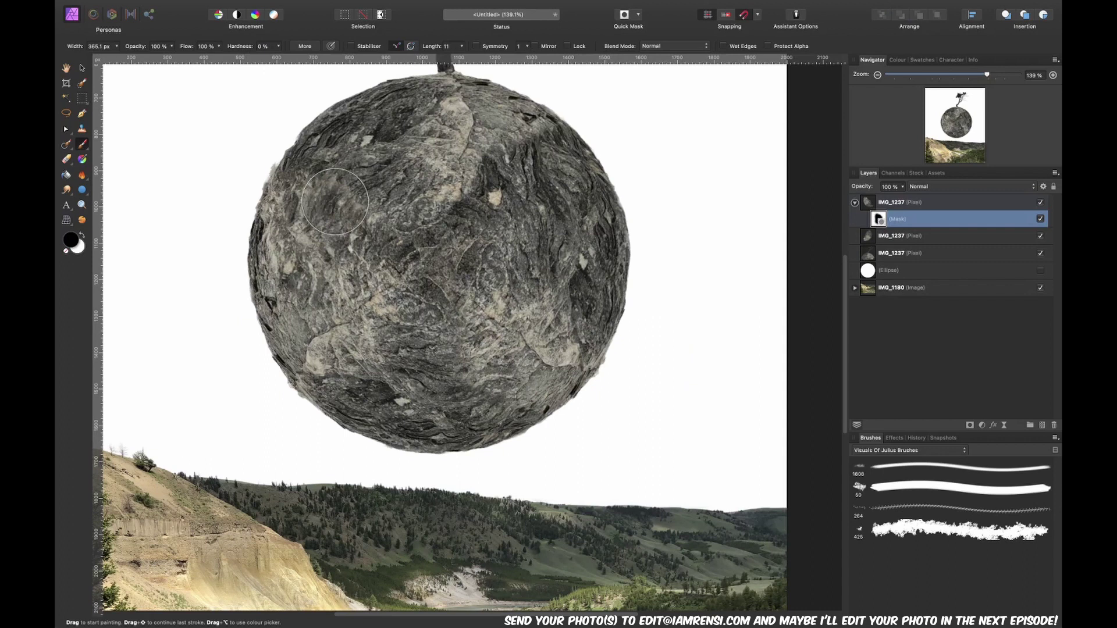
Mask seams on the second rock layer, group all three rock layers, and add a group mask
click(951, 236)
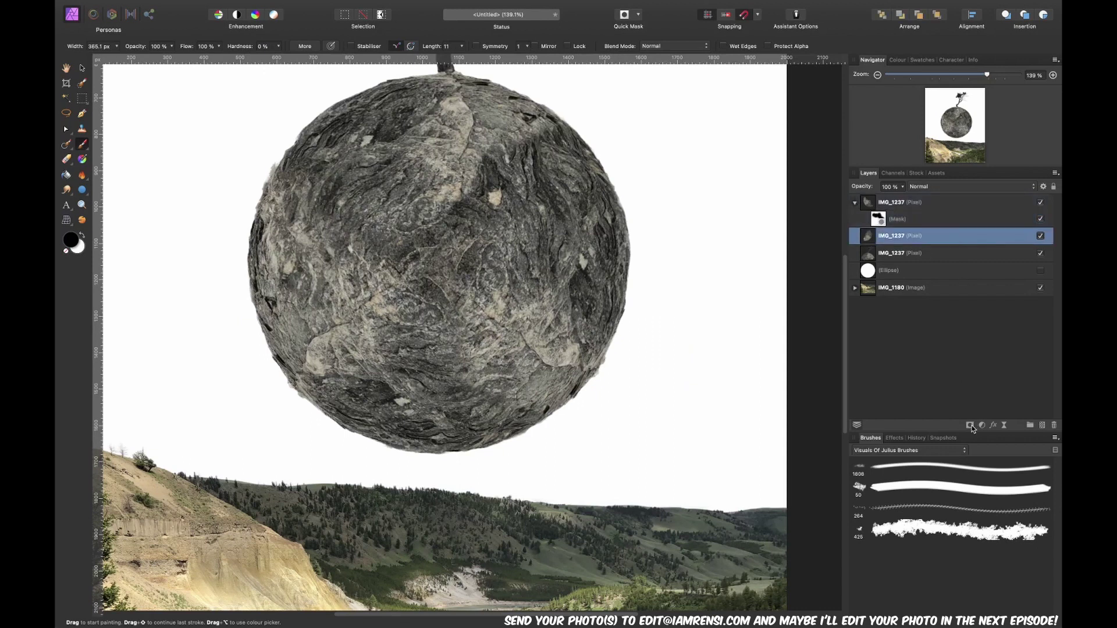
click(970, 425)
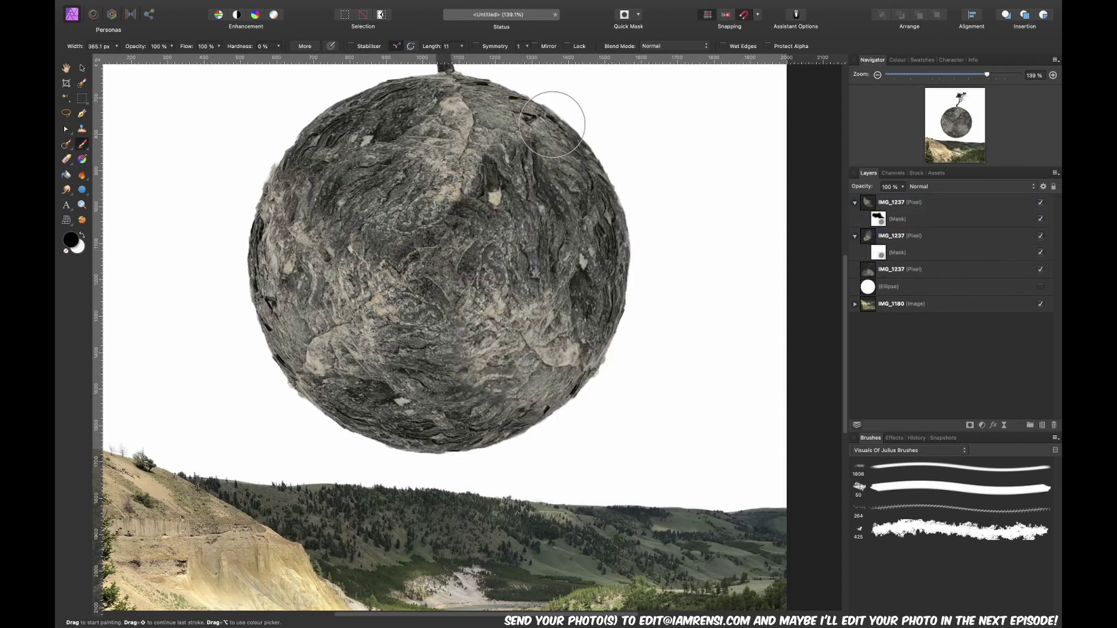
drag(488, 151, 565, 147)
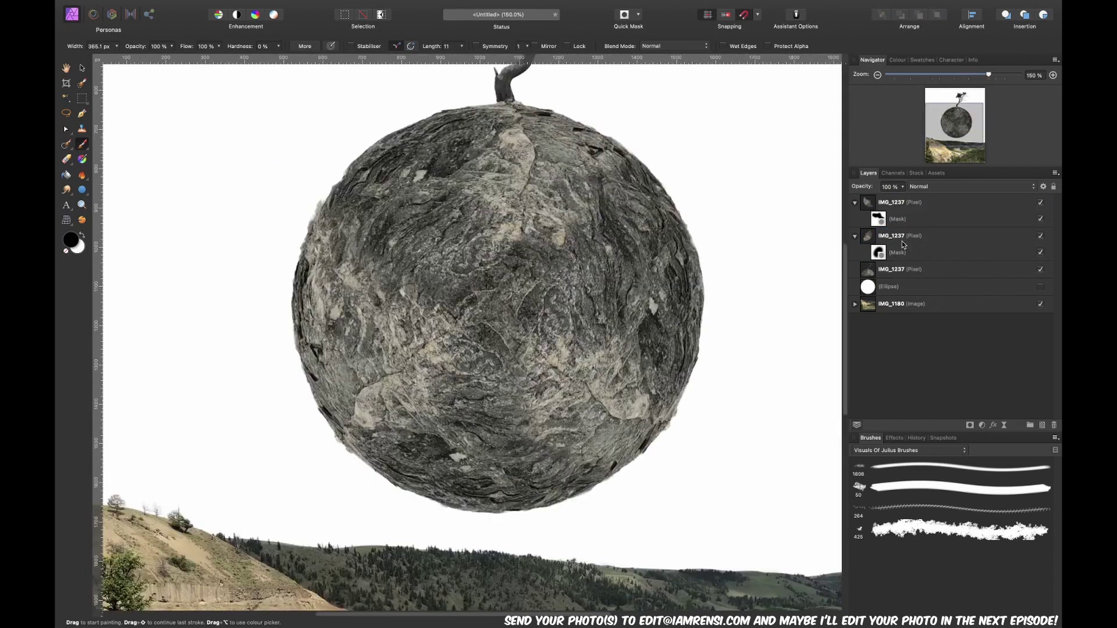
click(950, 268)
shift+click(926, 206)
key(super+g)
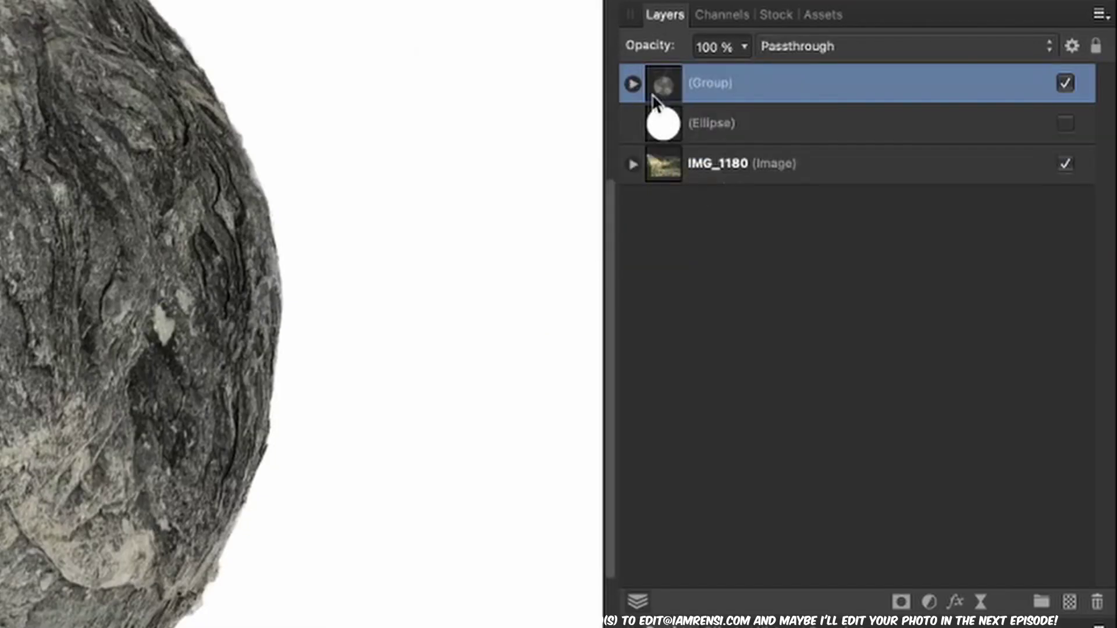
click(632, 83)
click(901, 601)
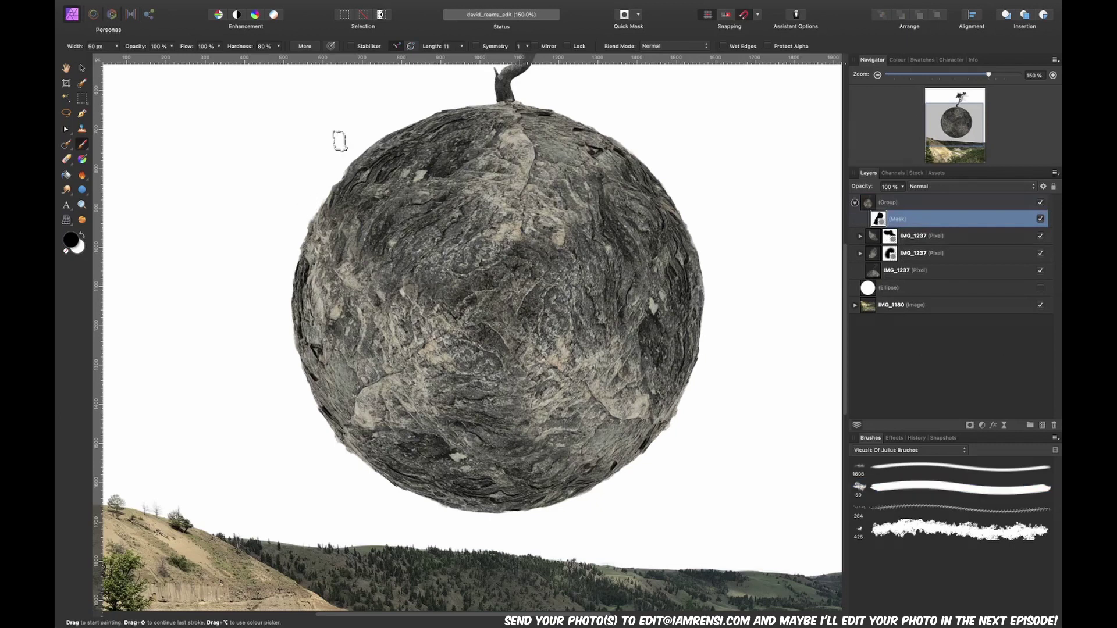
scroll(588, 378, down, 3)
scroll(563, 89, down, 3)
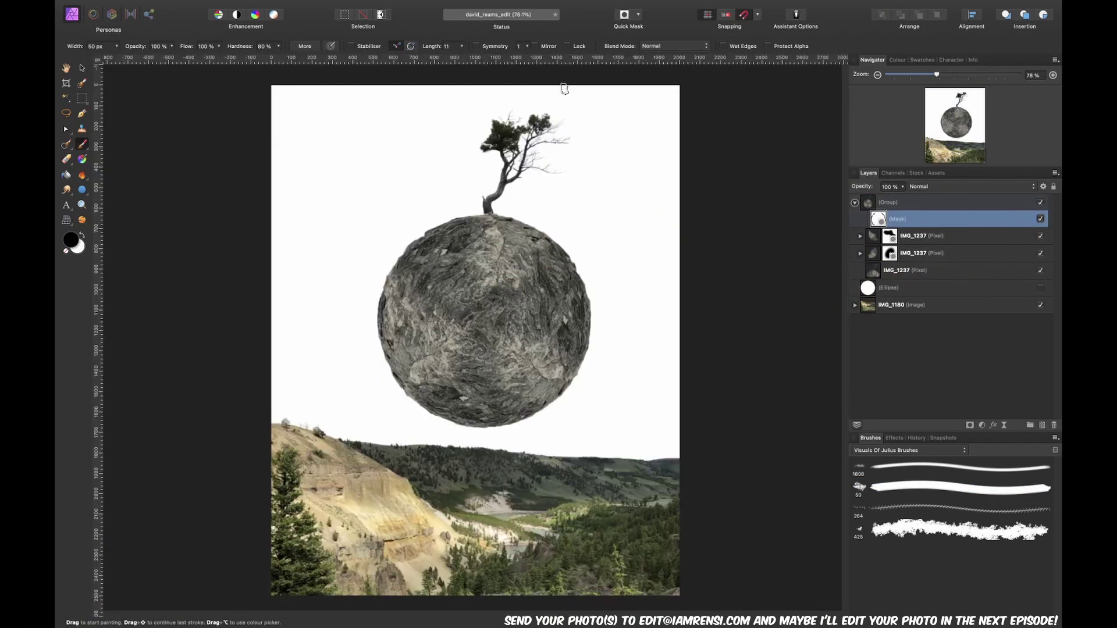
Collapse the rock group and search the Unsplash stock library for sky photos
click(912, 203)
click(854, 203)
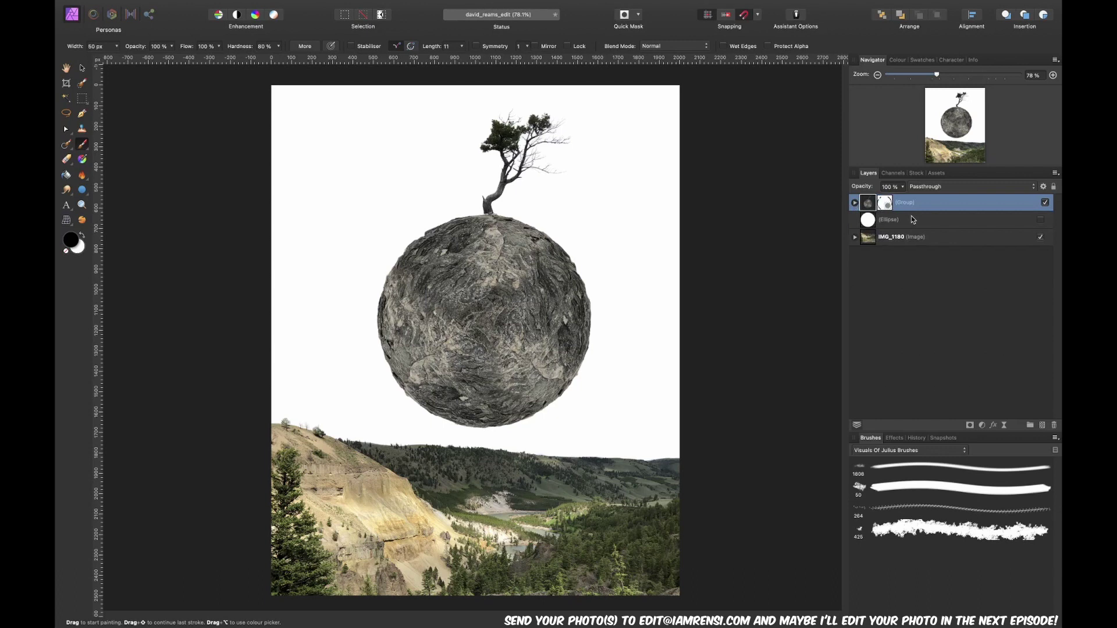
click(915, 172)
text(sky)
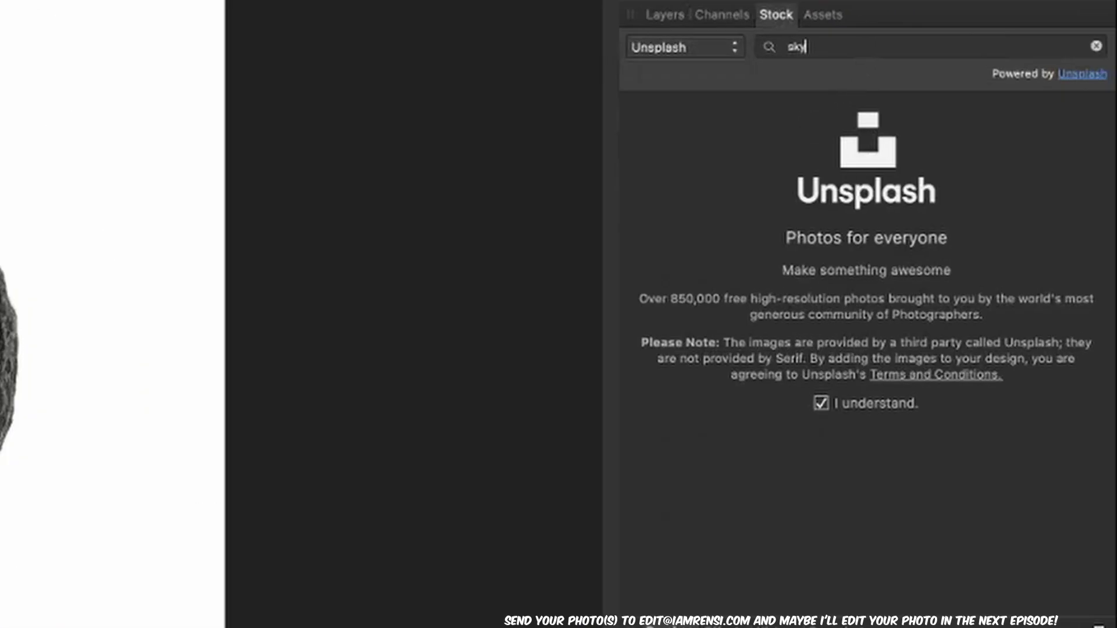
key(Return)
scroll(855, 289, down, 4)
scroll(856, 289, down, 1)
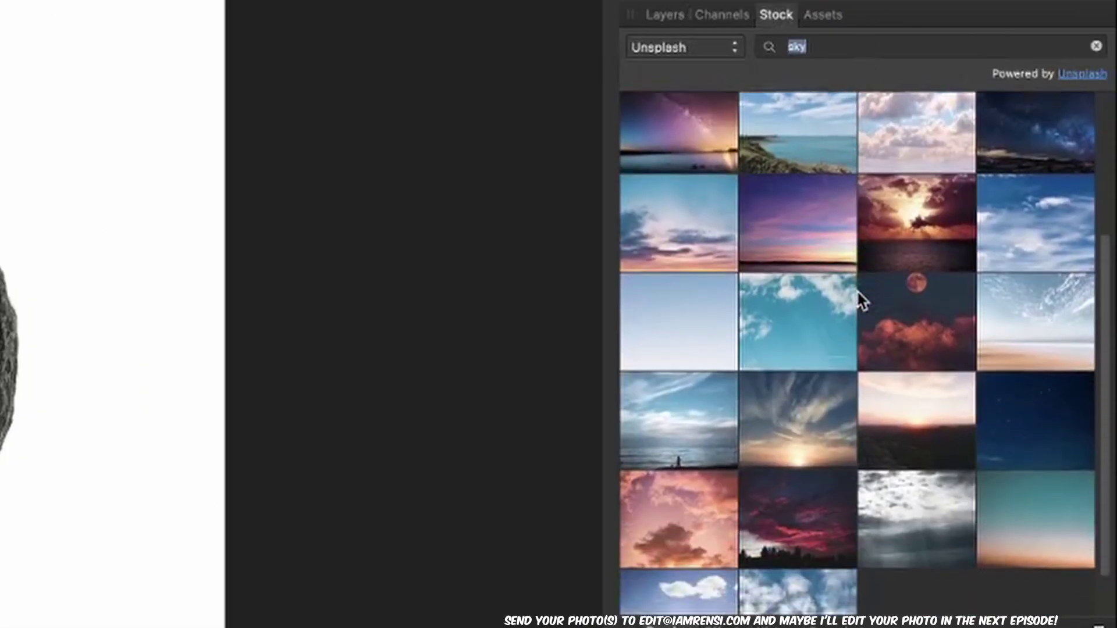
scroll(856, 290, down, 1)
Place the wispy sunset sky at the bottom of the stack, raise it, and brighten its exposure
drag(797, 397, 767, 311)
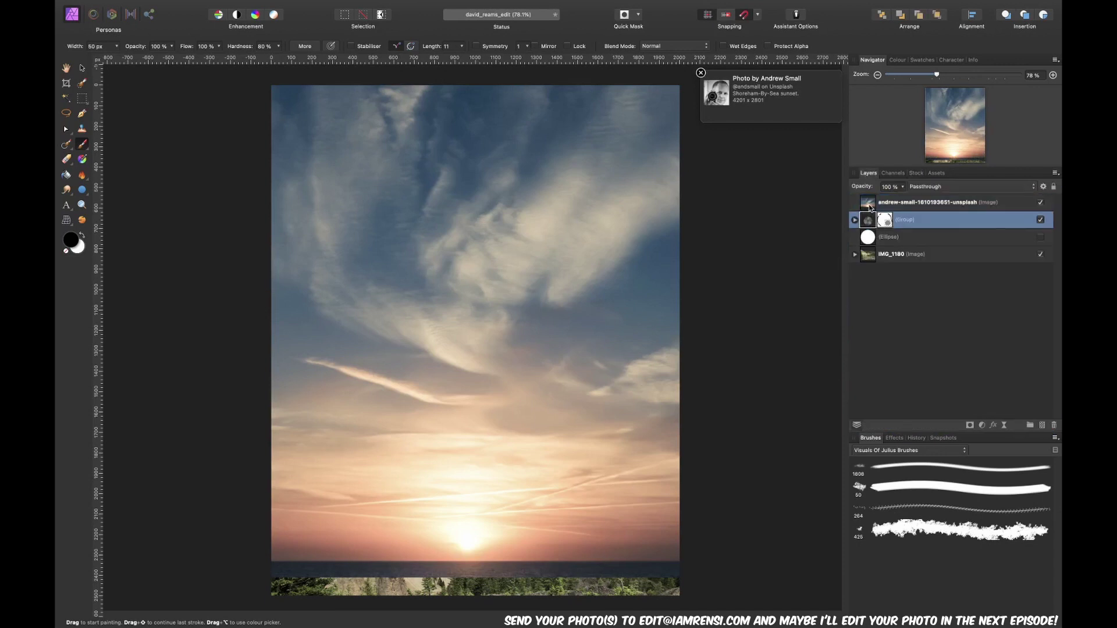
drag(869, 206, 866, 264)
key(v)
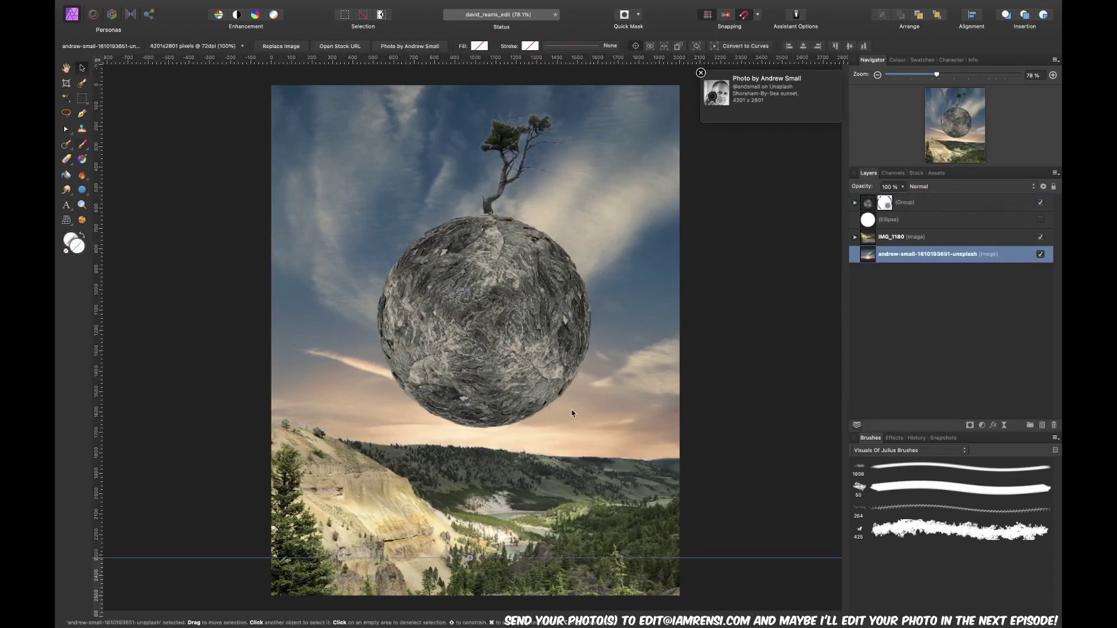
drag(577, 425, 581, 336)
drag(723, 575, 724, 577)
Darken the rock group with an exposure adjustment, then paint brightness back into parts of the rock
click(642, 532)
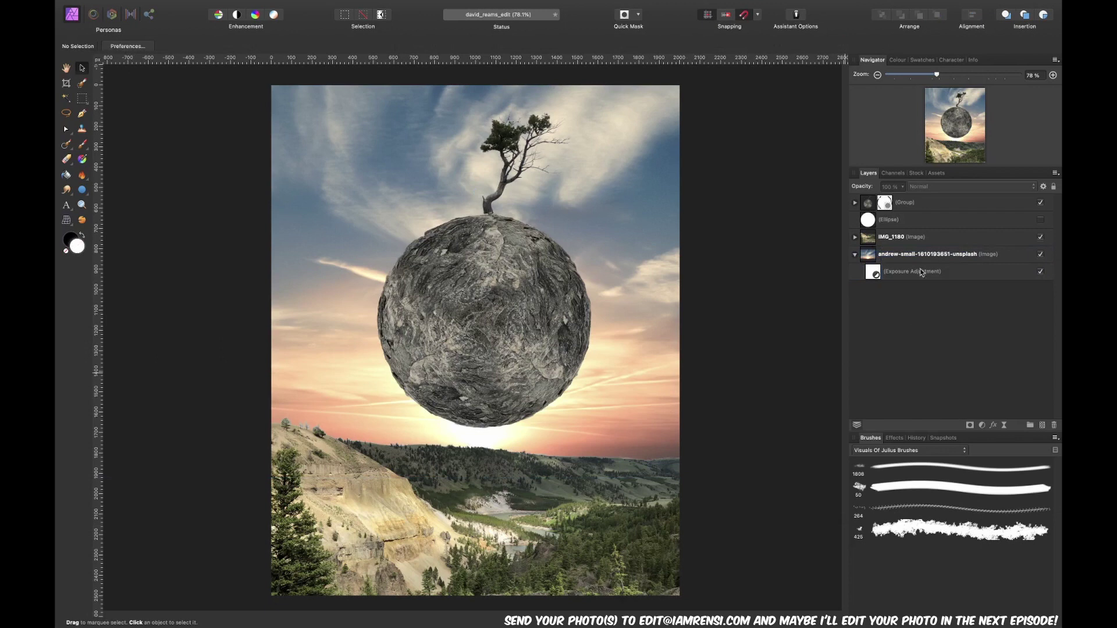
click(918, 206)
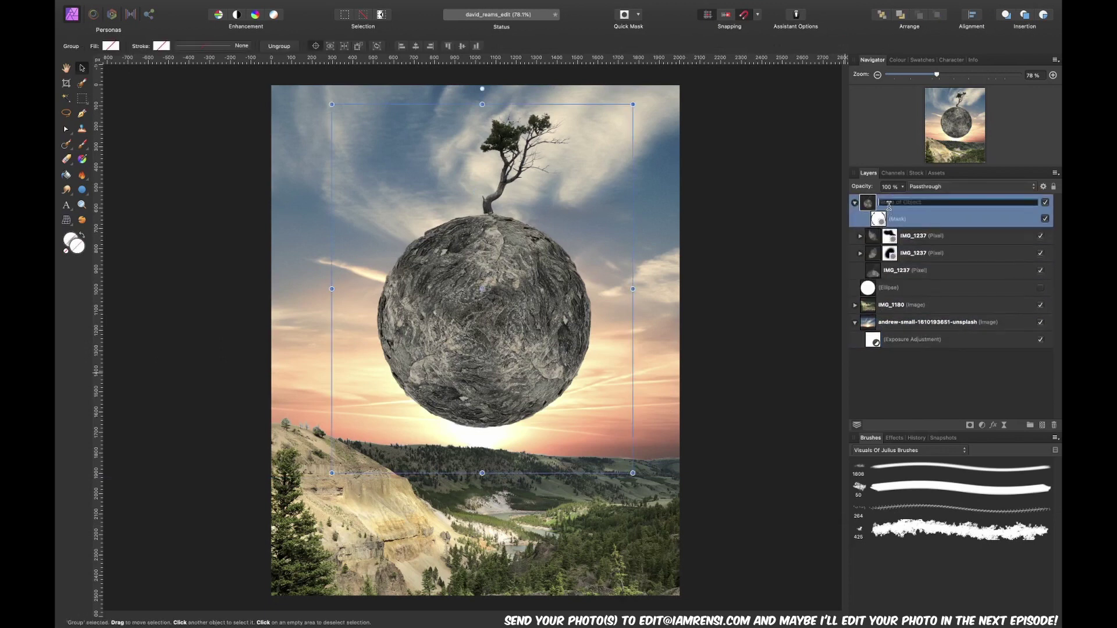
drag(721, 576, 696, 580)
click(645, 535)
key(b)
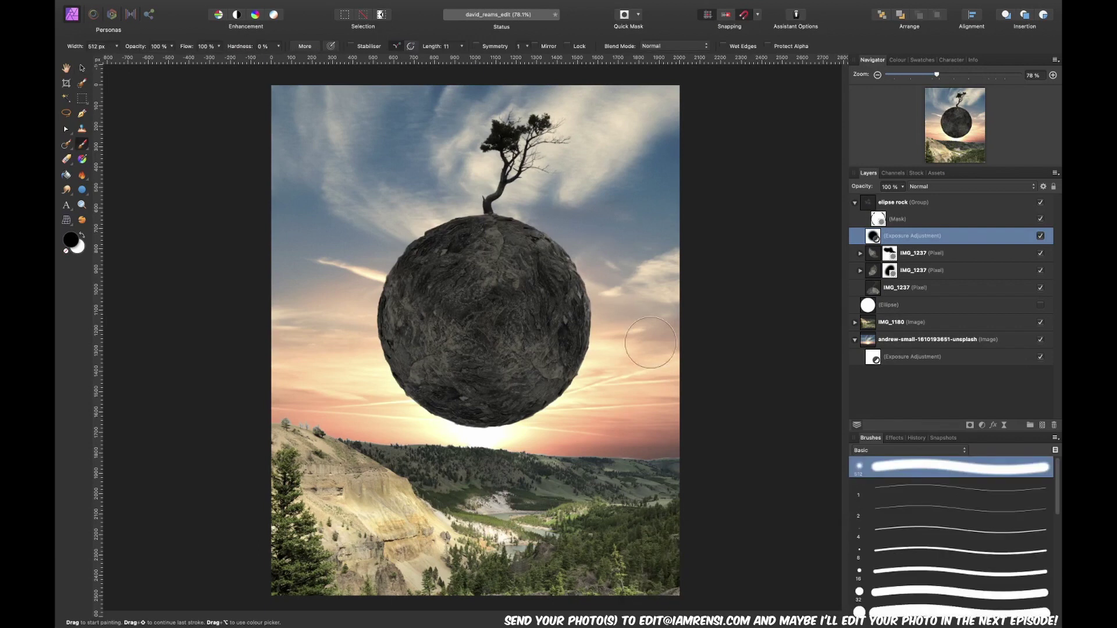
mouse_move(559, 349)
mouse_down()
mouse_move(564, 262)
mouse_move(488, 332)
mouse_up()
Add a second exposure adjustment of about 1.6 to brighten the rock, using a smaller brush
click(981, 426)
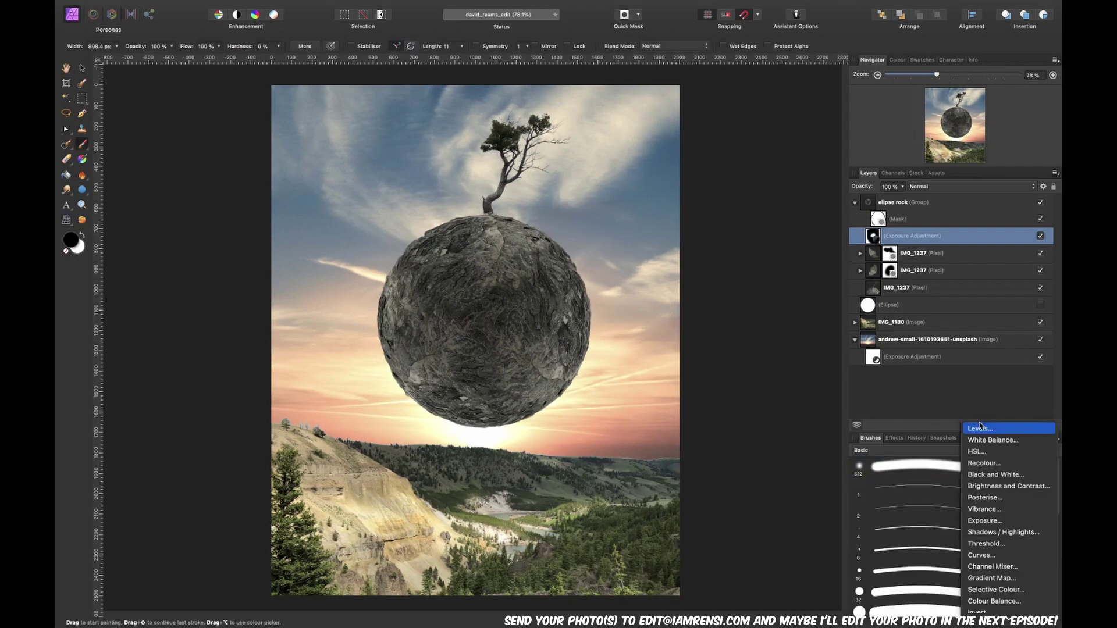
click(985, 520)
drag(724, 578, 737, 578)
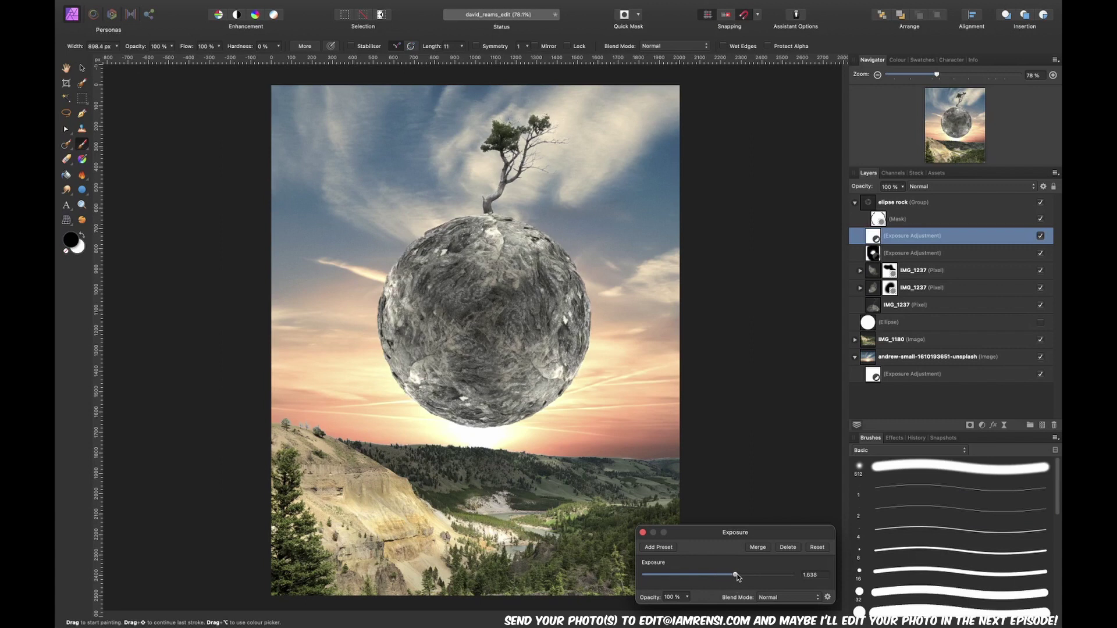
click(643, 533)
scroll(217, 473, up, 3)
scroll(395, 210, up, 2)
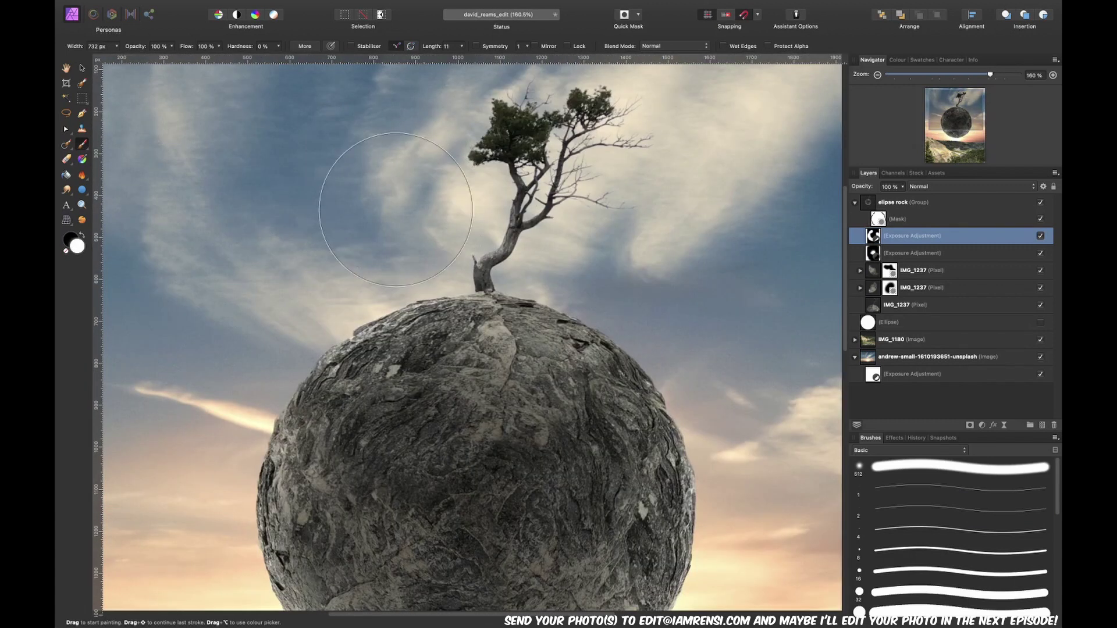
scroll(395, 210, up, 2)
scroll(511, 398, up, 2)
key(bracketleft)
key(bracketleft)
key(bracketleft)
scroll(496, 404, up, 2)
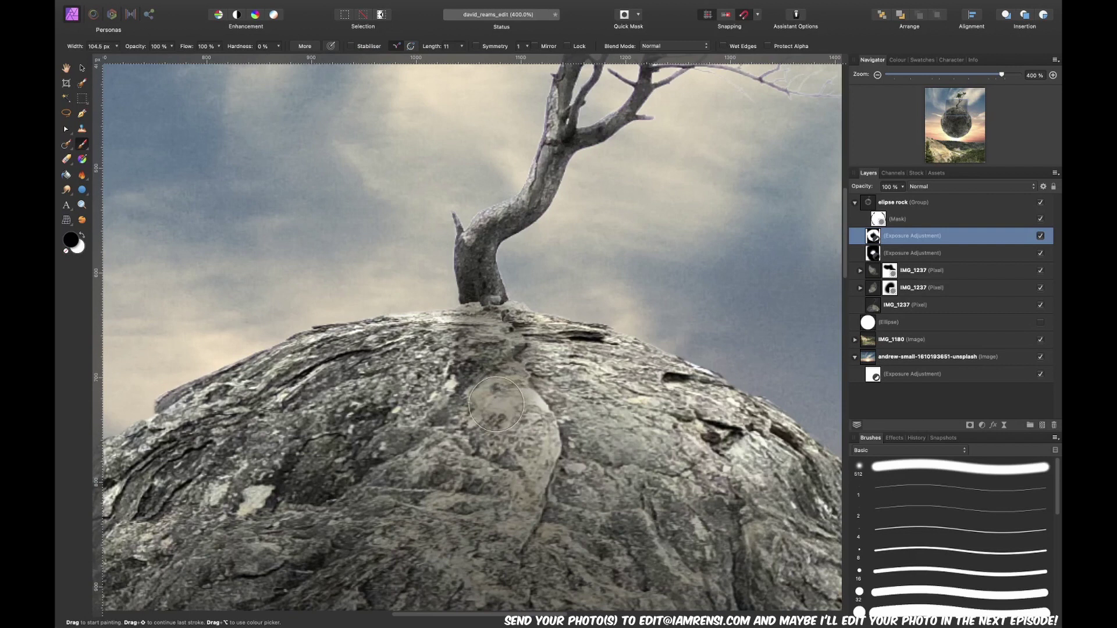
Resize the landscape photo from its top edge and shift it up slightly
key(ctrl+0)
key(v)
click(473, 454)
drag(472, 419, 474, 392)
drag(590, 439, 591, 425)
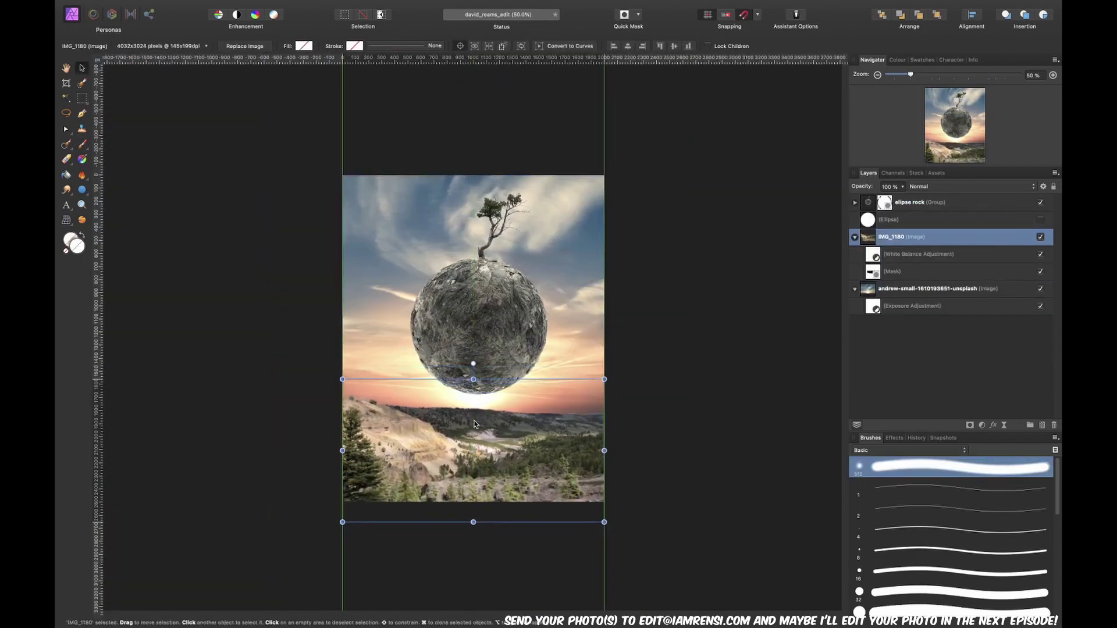
key(m)
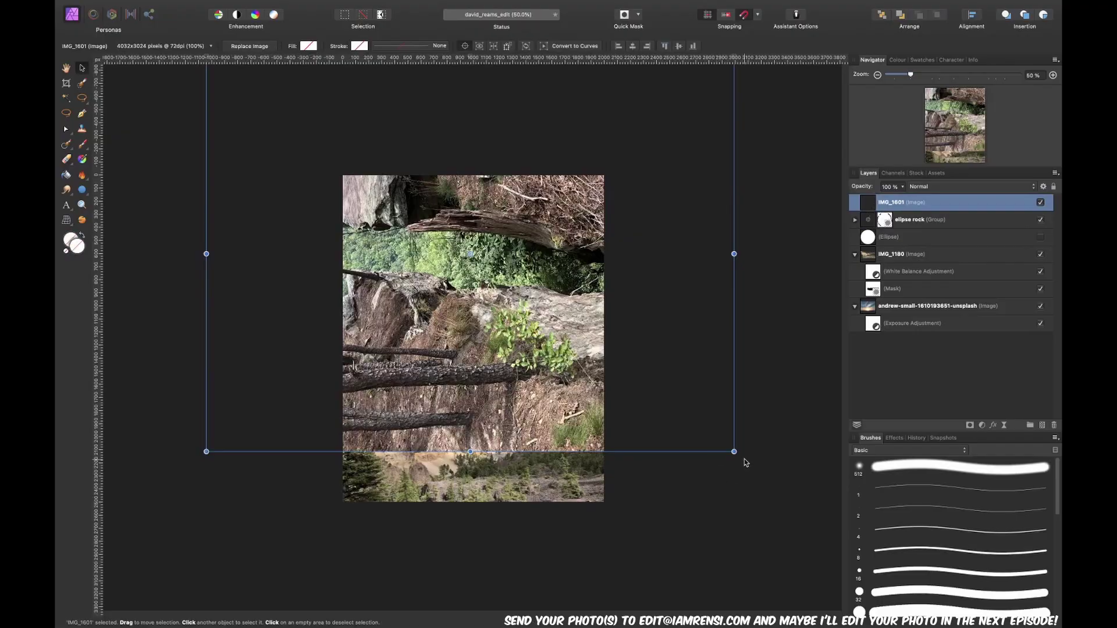
Rotate the girls photo -90° upright and start a stroke-free Pen path around the girls
drag(743, 462, 262, 522)
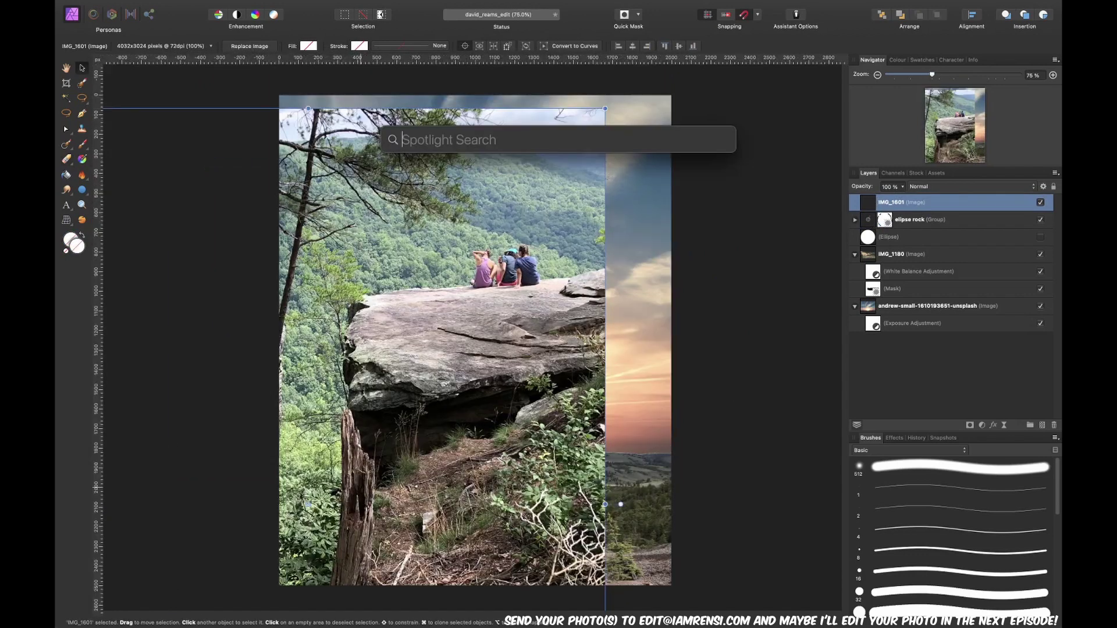
key(p)
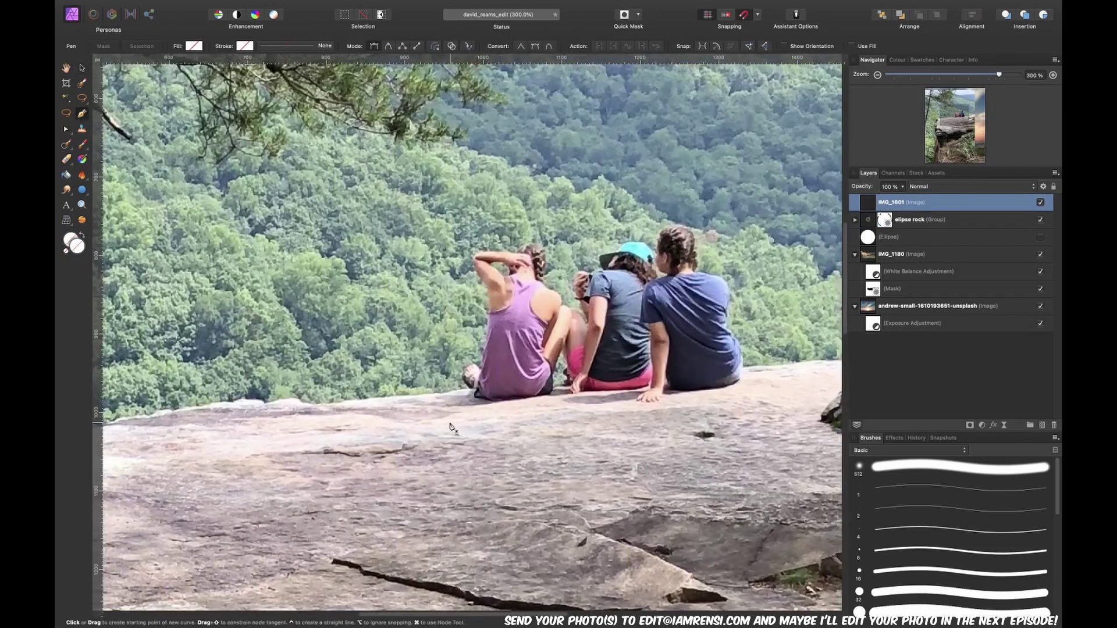
scroll(396, 247, up, 5)
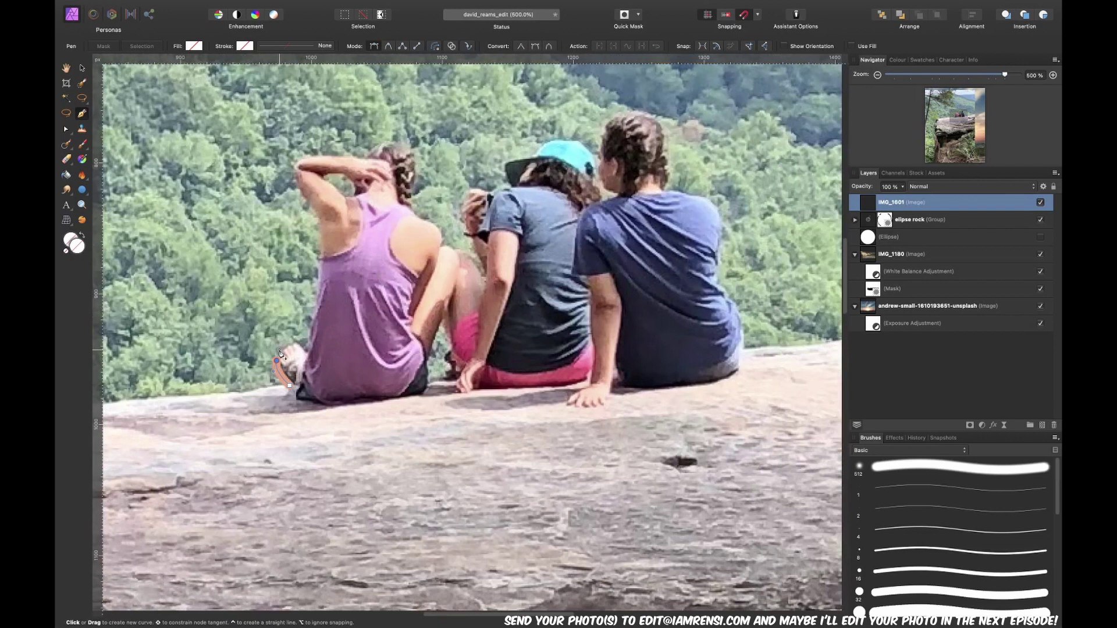
click(281, 355)
click(281, 47)
click(250, 75)
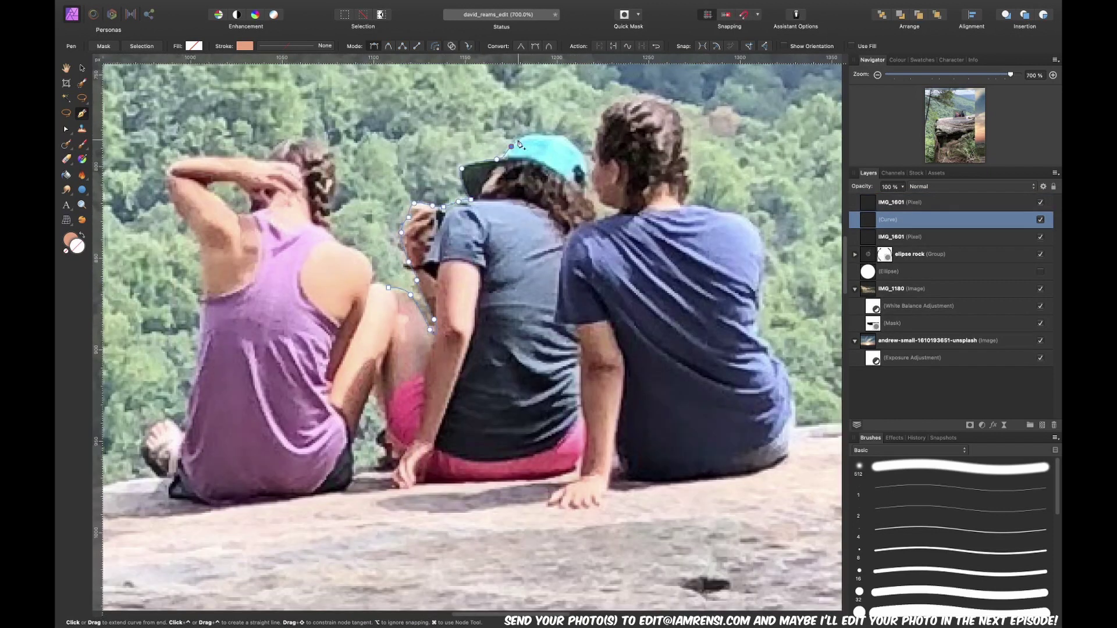
scroll(605, 226, up, 2)
scroll(602, 273, down, 3)
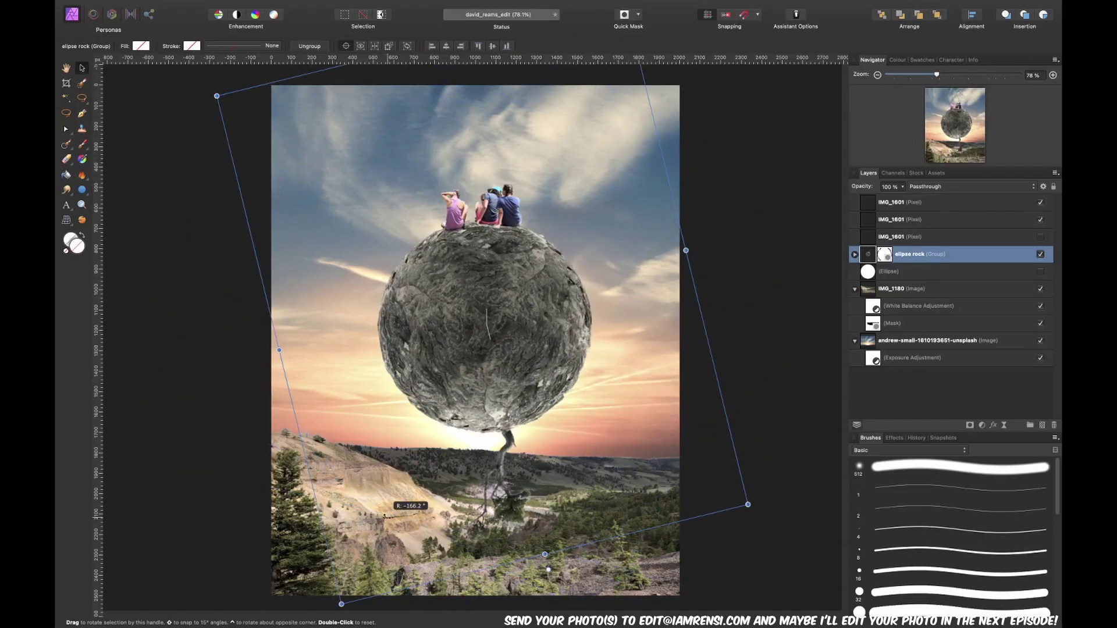
Rotate the rock group so the tree leans toward the upper left
drag(386, 515, 476, 226)
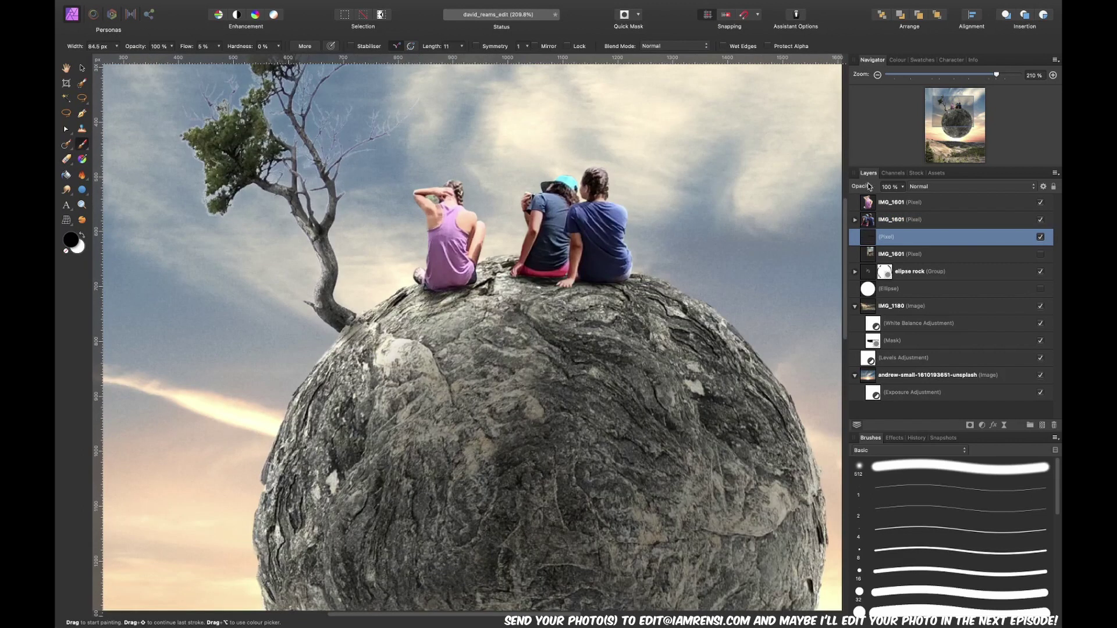
key(ctrl+0)
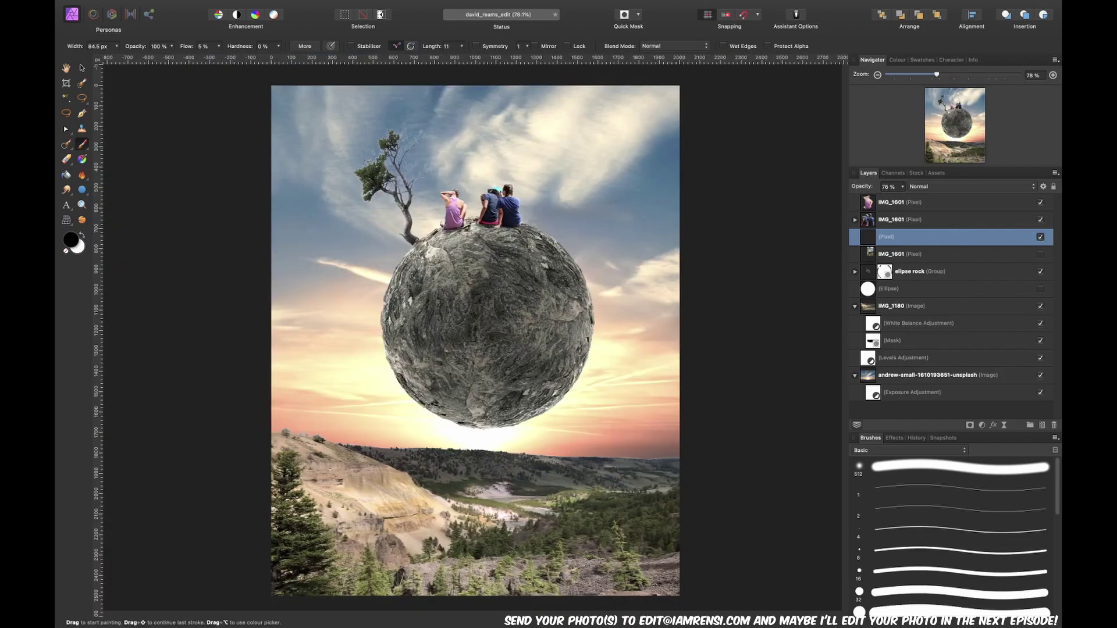
scroll(432, 241, up, 3)
scroll(432, 241, up, 3)
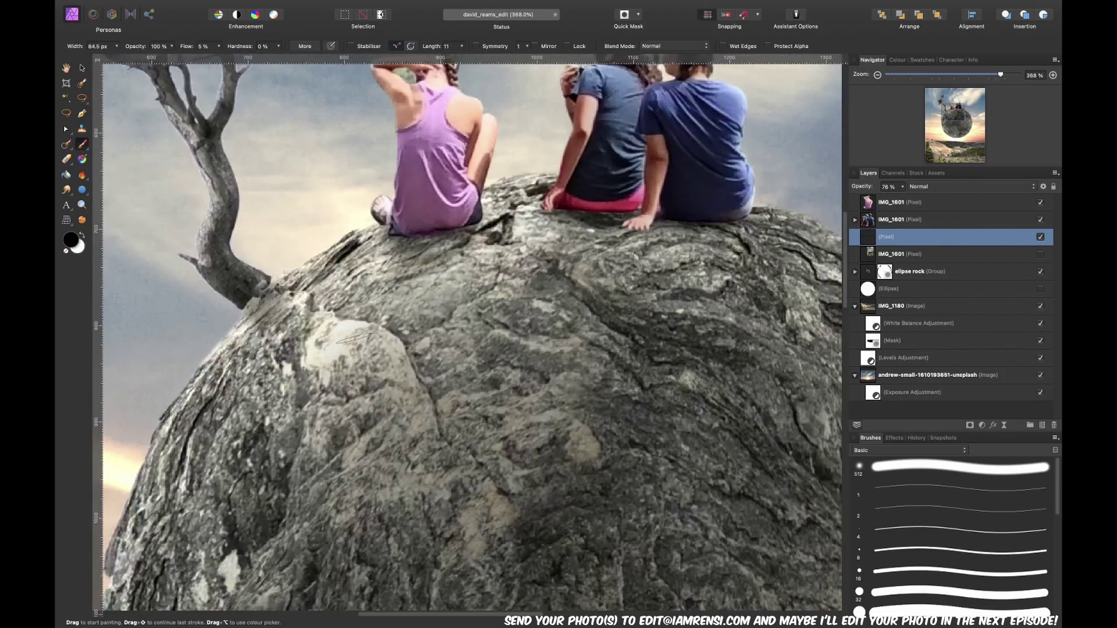
Add a new fill layer above the top layer in the rock group
key(ctrl+0)
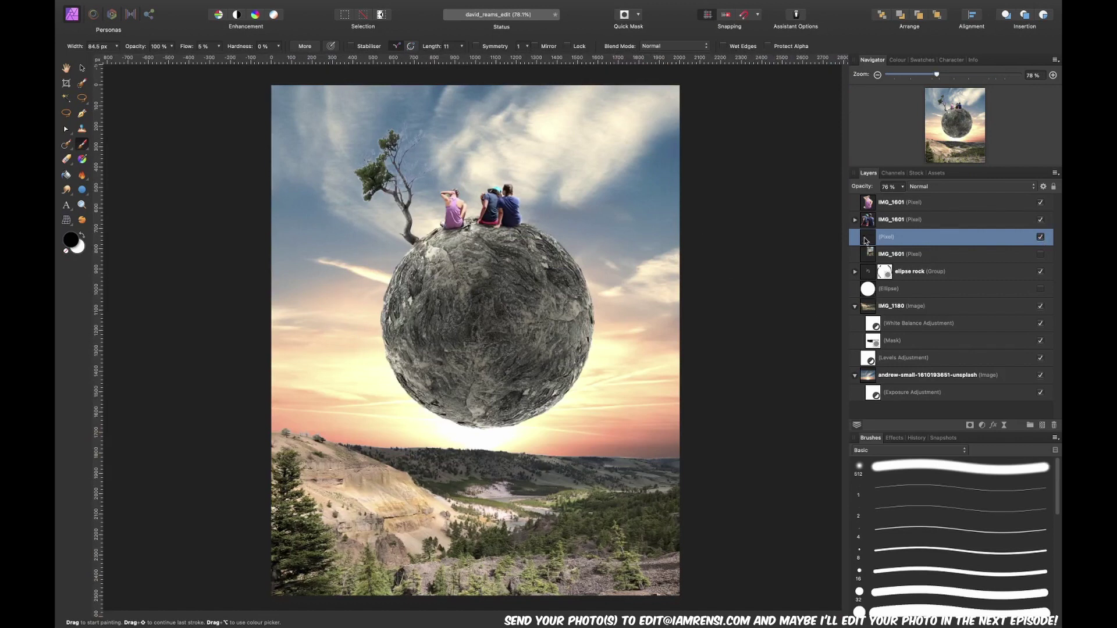
click(1038, 272)
click(855, 271)
click(903, 304)
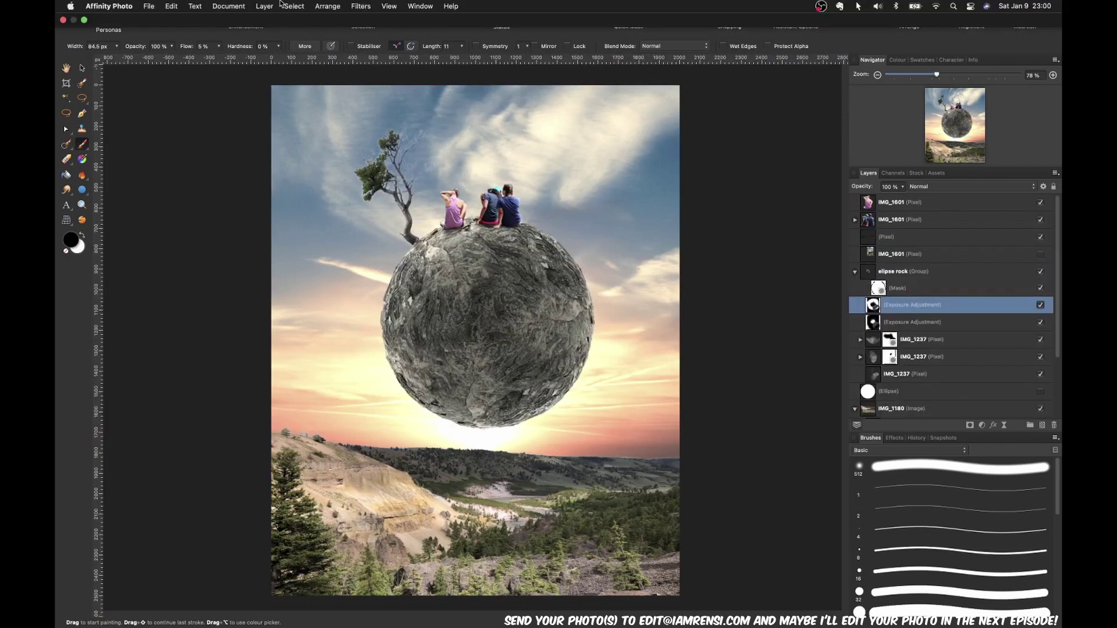
click(261, 12)
click(301, 108)
Fill it with a sampled pale peach colour, limited to bright underlying areas via blend ranges
click(224, 45)
drag(347, 58, 376, 352)
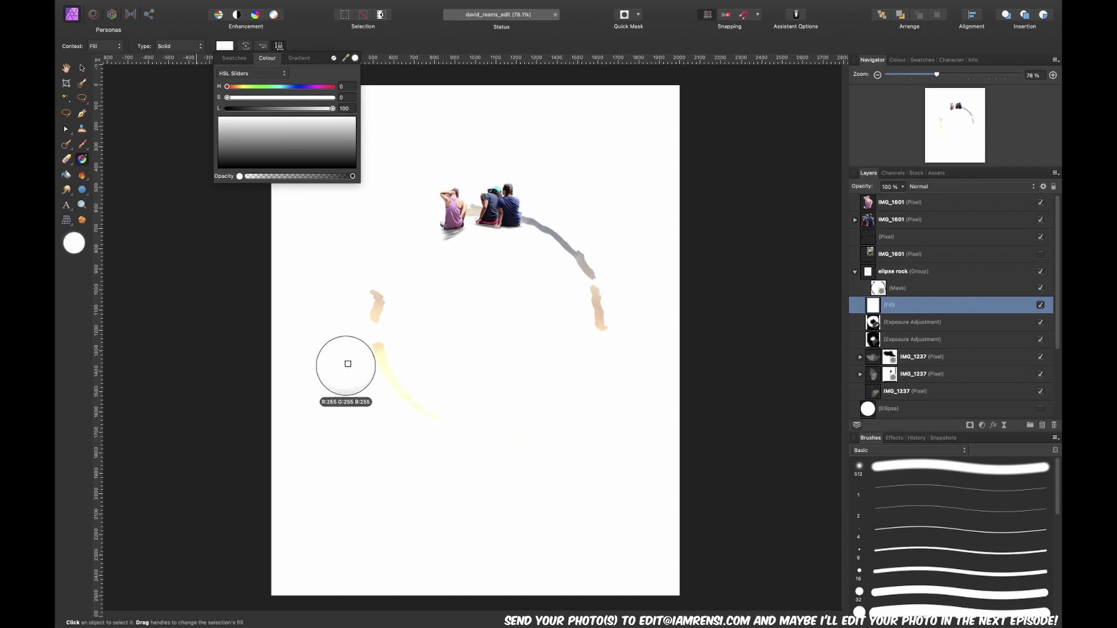
click(355, 57)
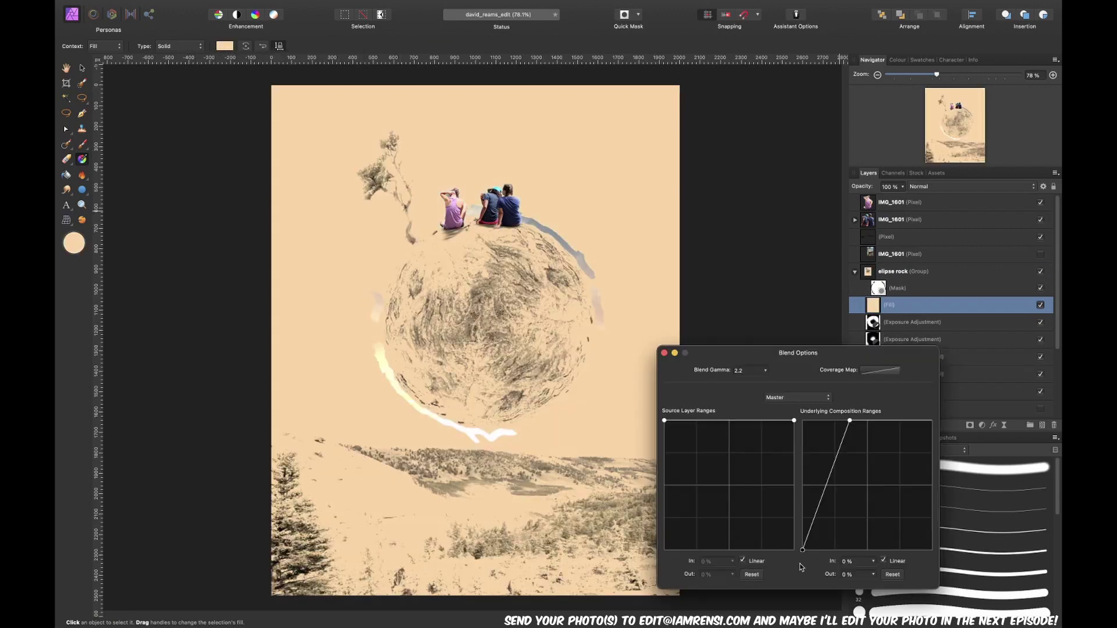
drag(851, 422, 835, 424)
click(663, 352)
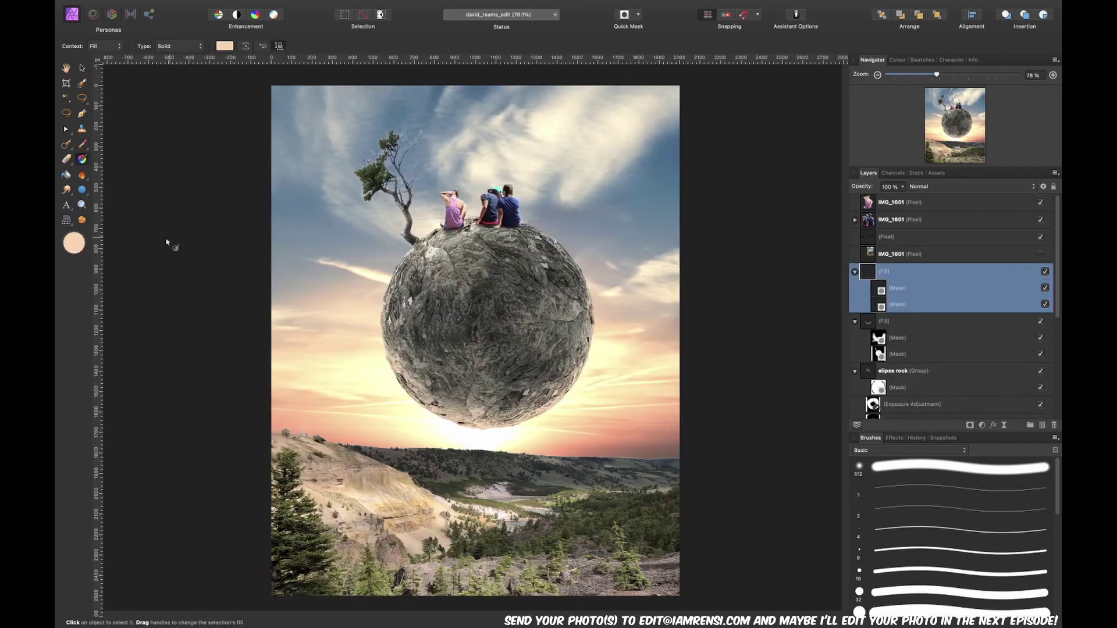
Recolour the duplicated fill layer from peach to slate blue 487393
click(612, 283)
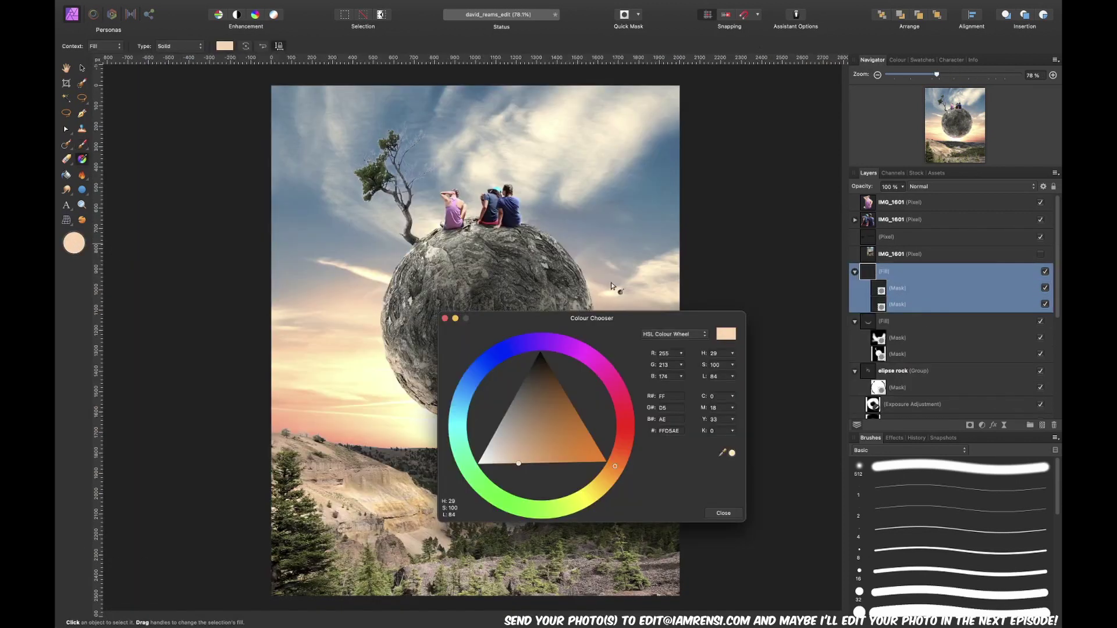
click(731, 453)
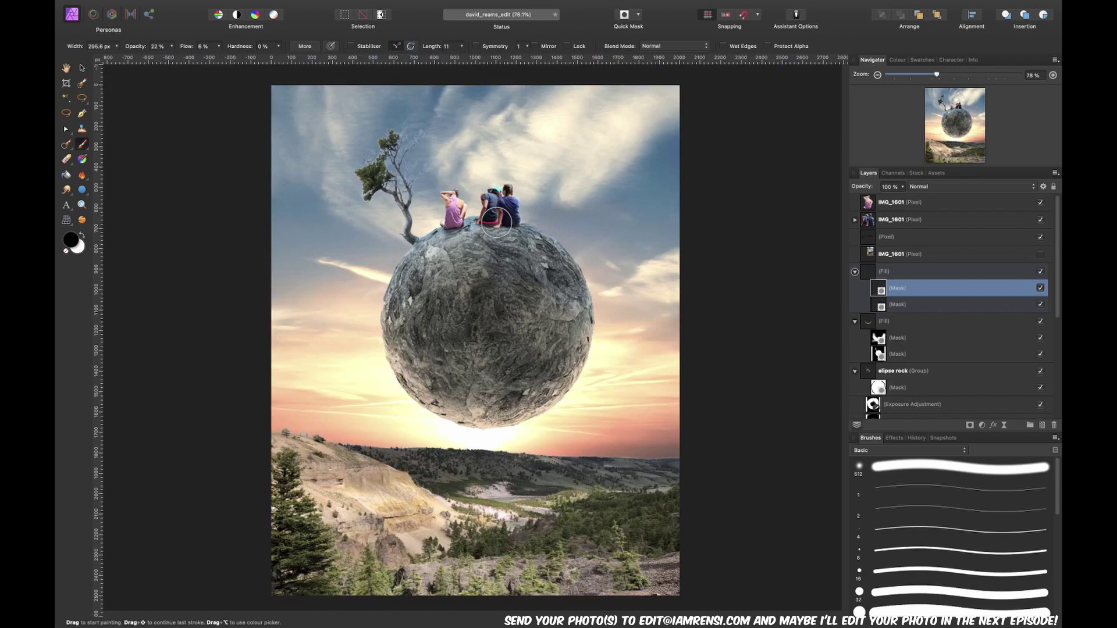
scroll(445, 199, up, 5)
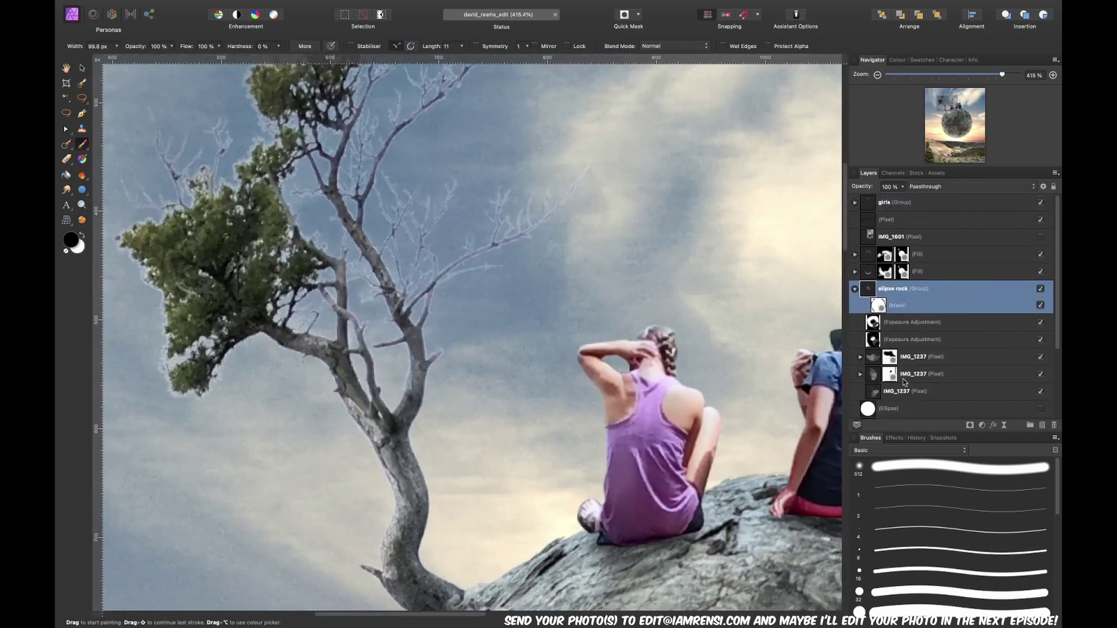
scroll(903, 381, down, 2)
Select the IMG_1237 tree layer, toggle its visibility, and browse the Colours filters without applying any
click(911, 361)
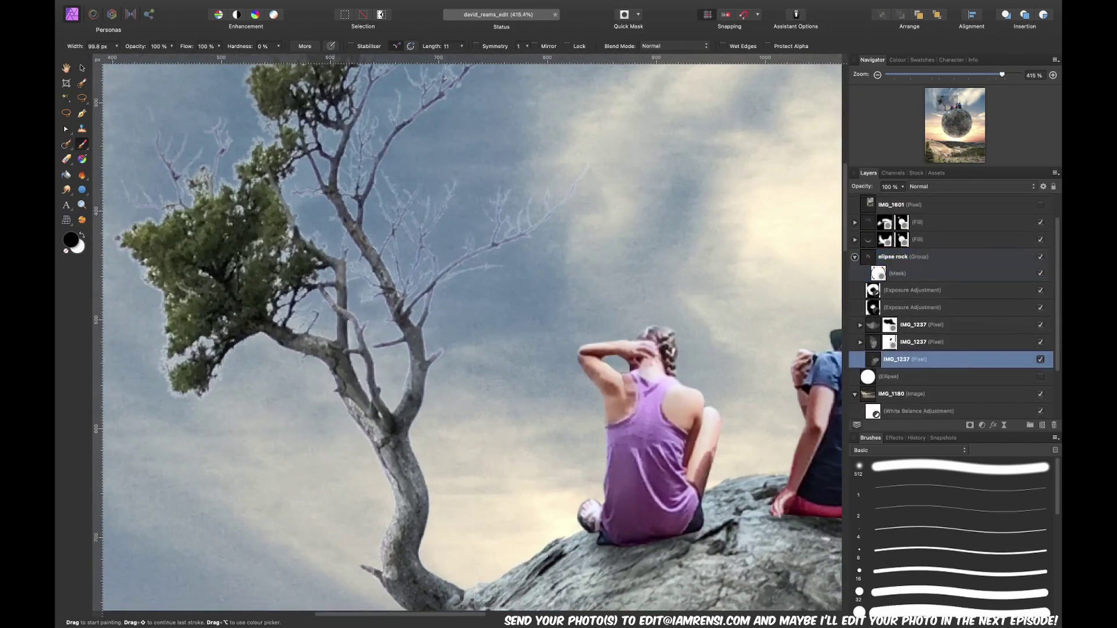
click(1040, 359)
mouse_move(330, 5)
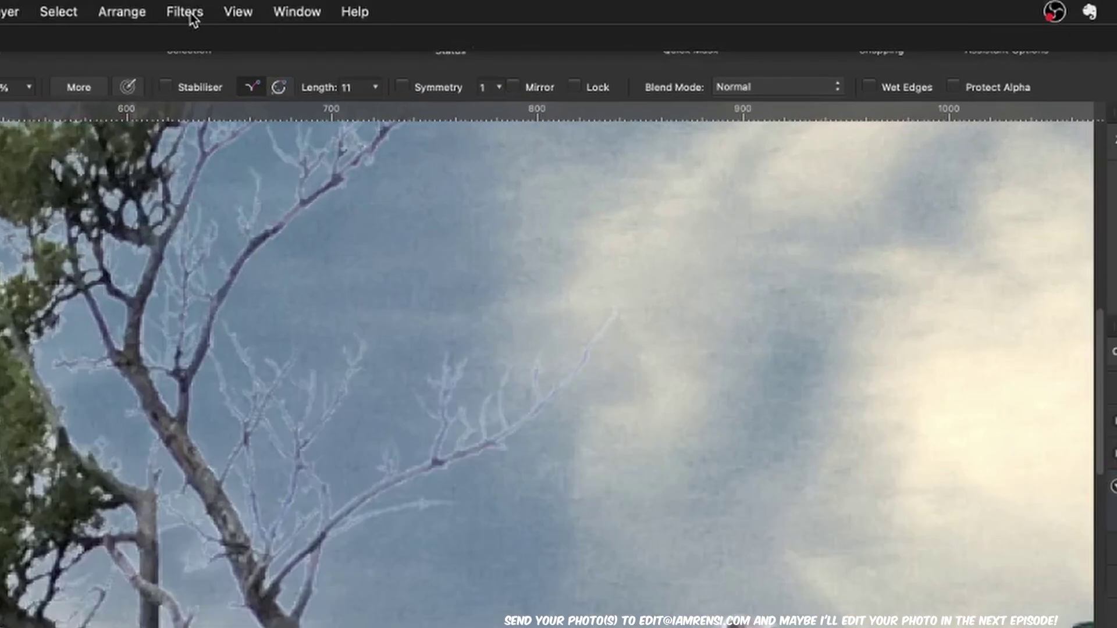
click(361, 8)
mouse_move(189, 182)
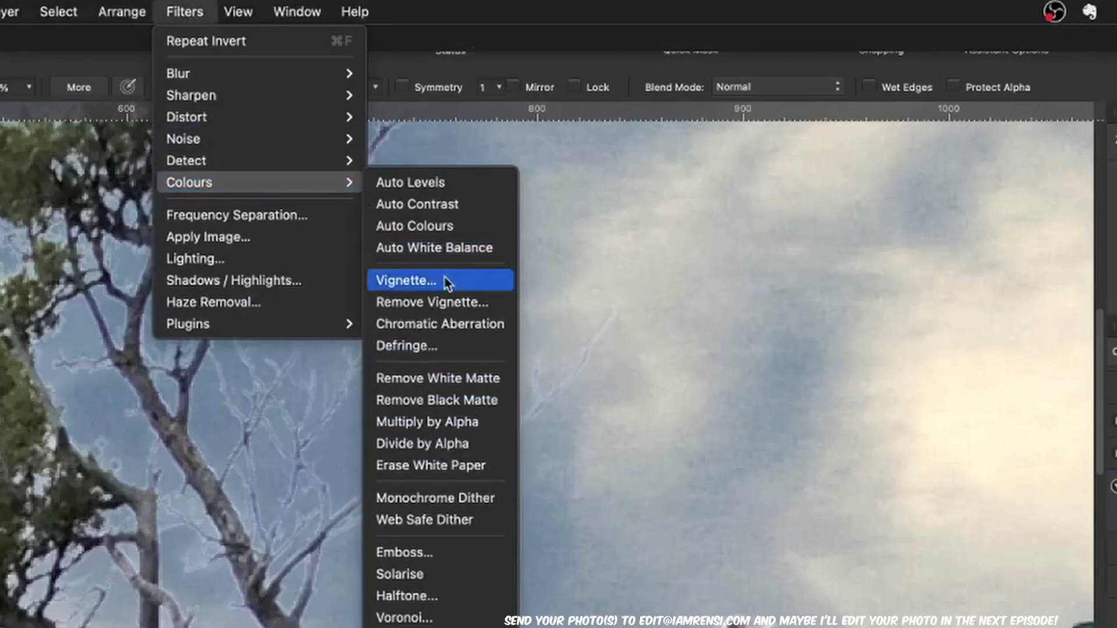
click(442, 377)
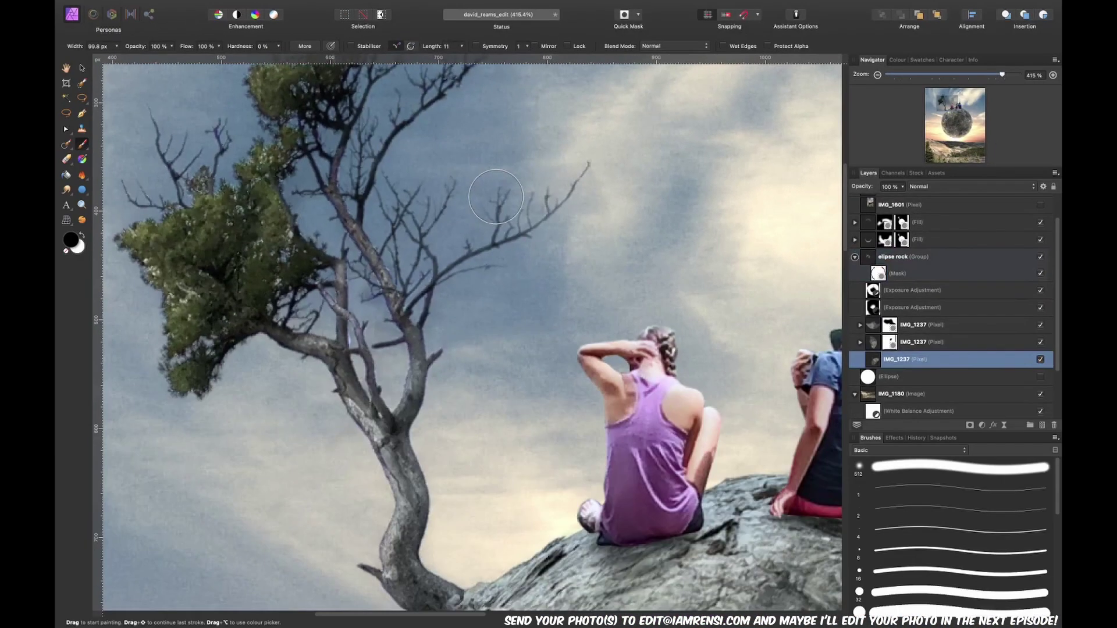
key(super+0)
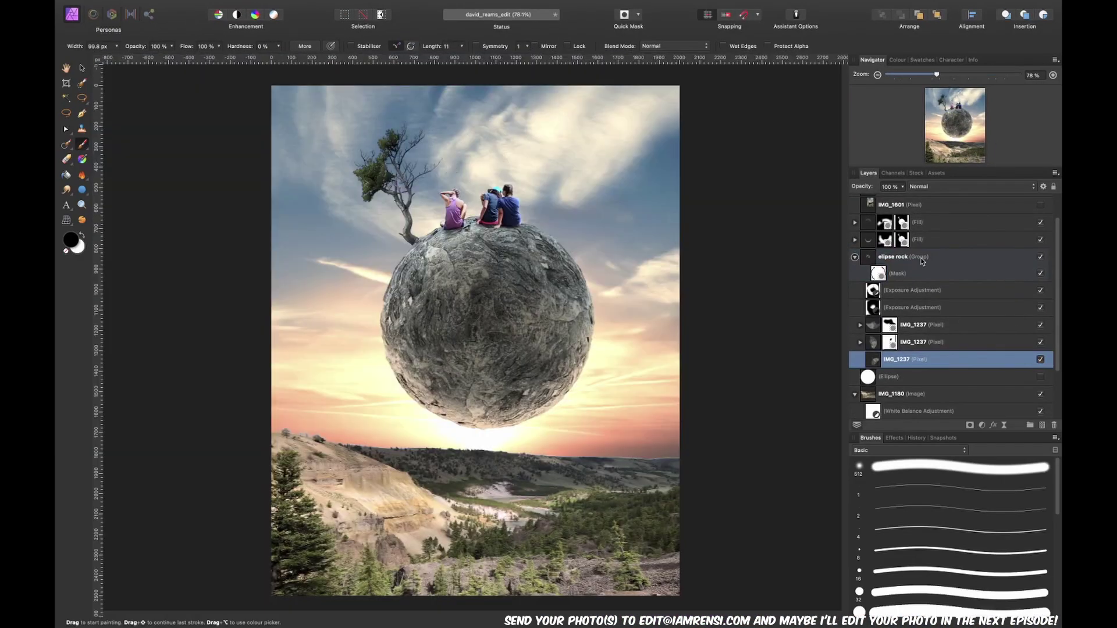
scroll(663, 302, up, 3)
scroll(386, 204, up, 3)
scroll(567, 263, up, 2)
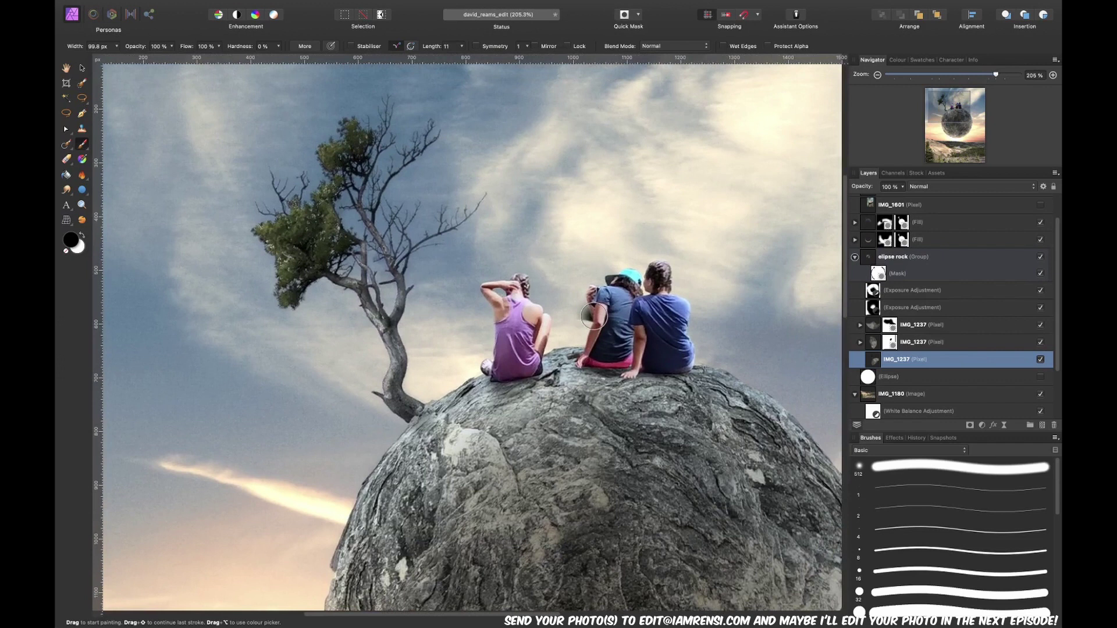
scroll(750, 306, up, 2)
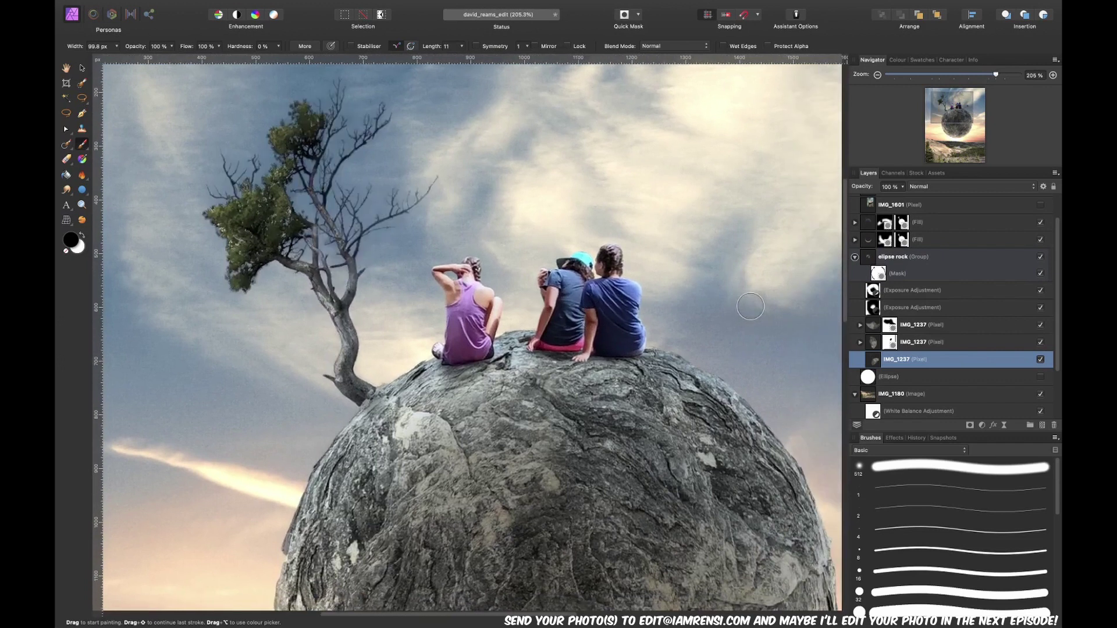
scroll(340, 209, up, 3)
scroll(365, 307, up, 2)
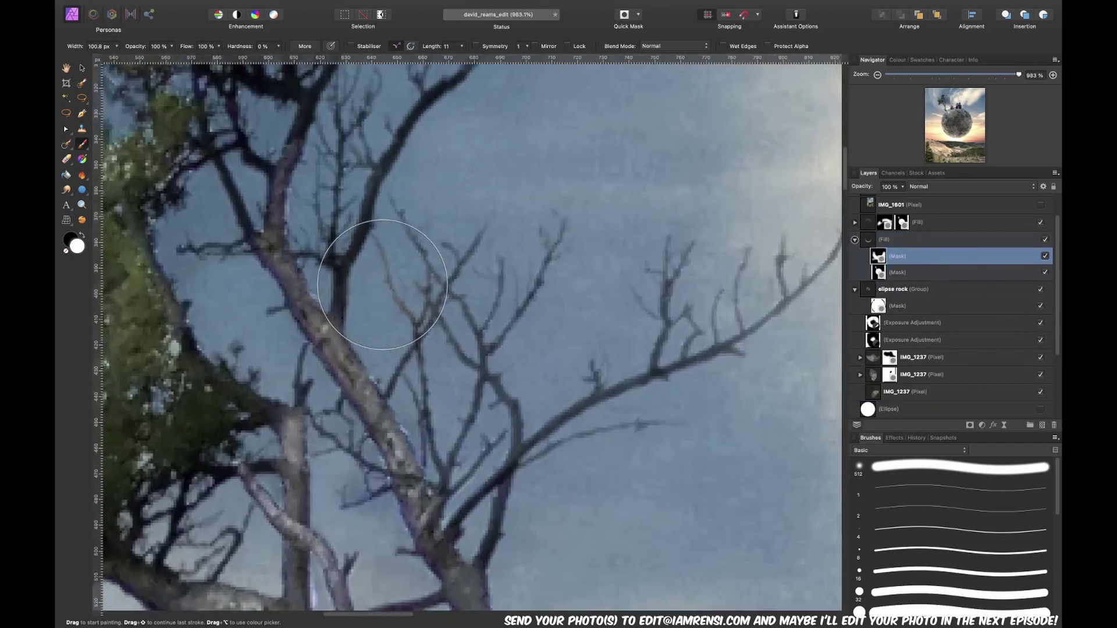
scroll(365, 306, up, 2)
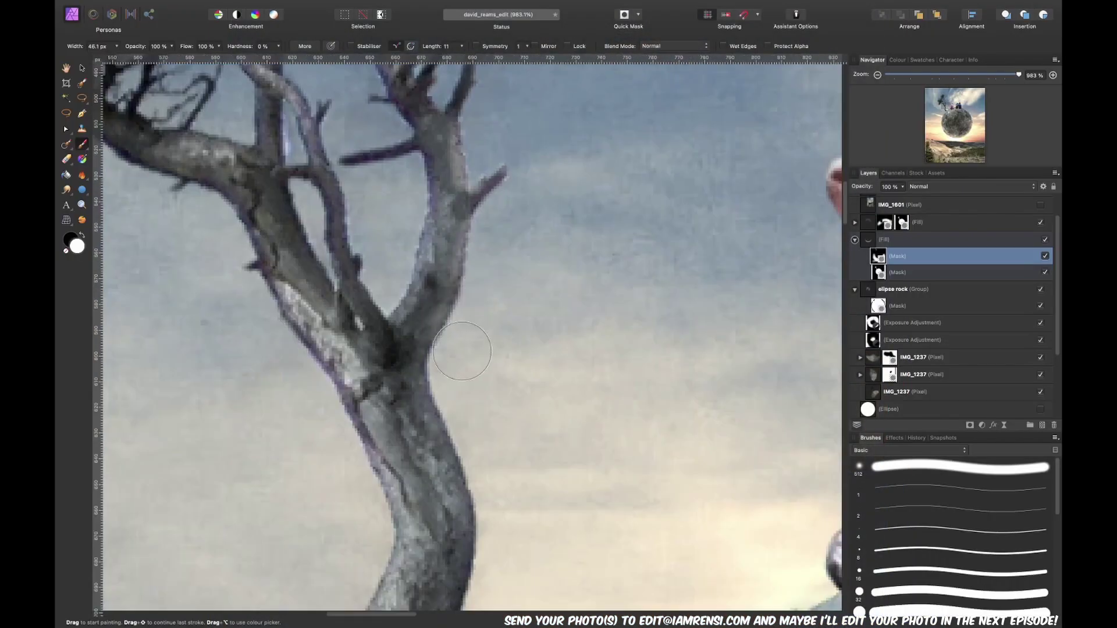
scroll(461, 350, down, 5)
scroll(462, 391, up, 3)
scroll(494, 309, down, 2)
scroll(399, 340, up, 6)
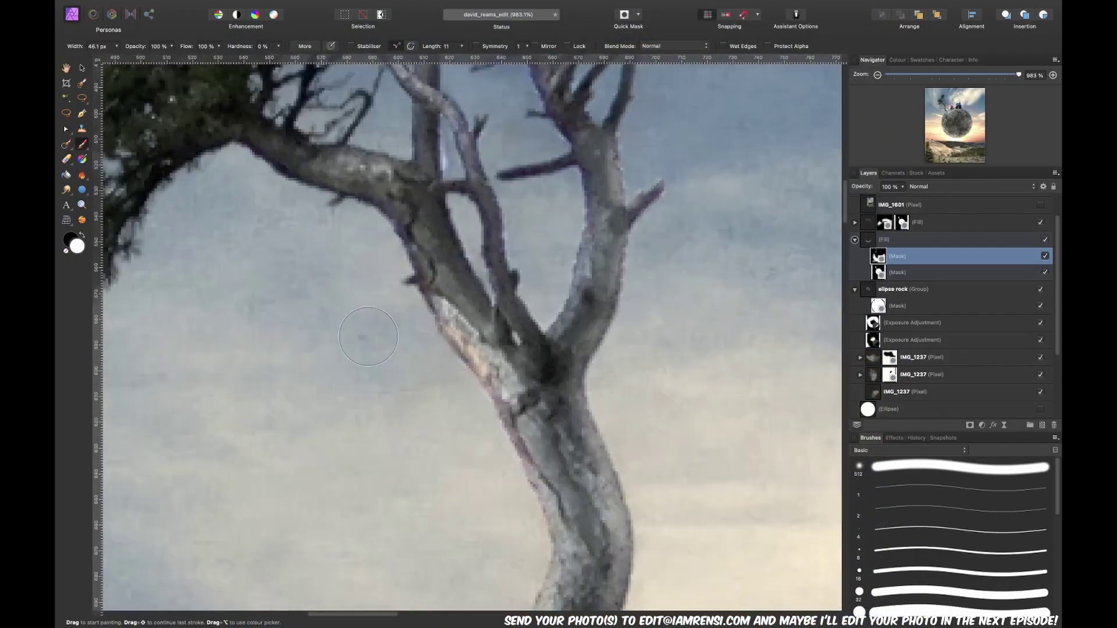
key(ctrl+0)
click(1040, 241)
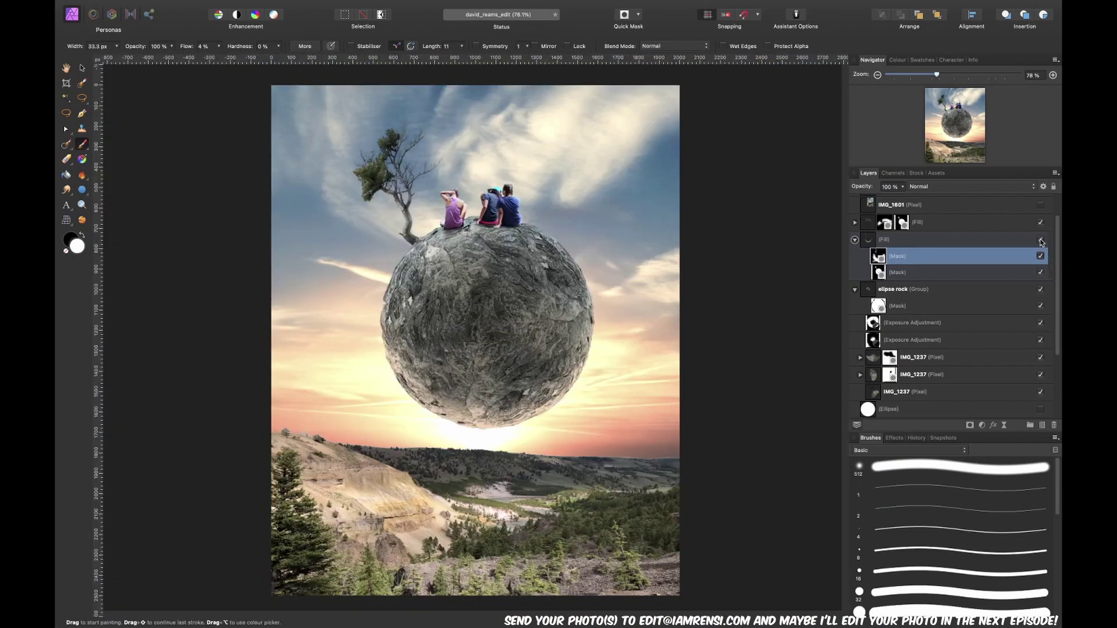
click(1040, 242)
scroll(566, 209, up, 5)
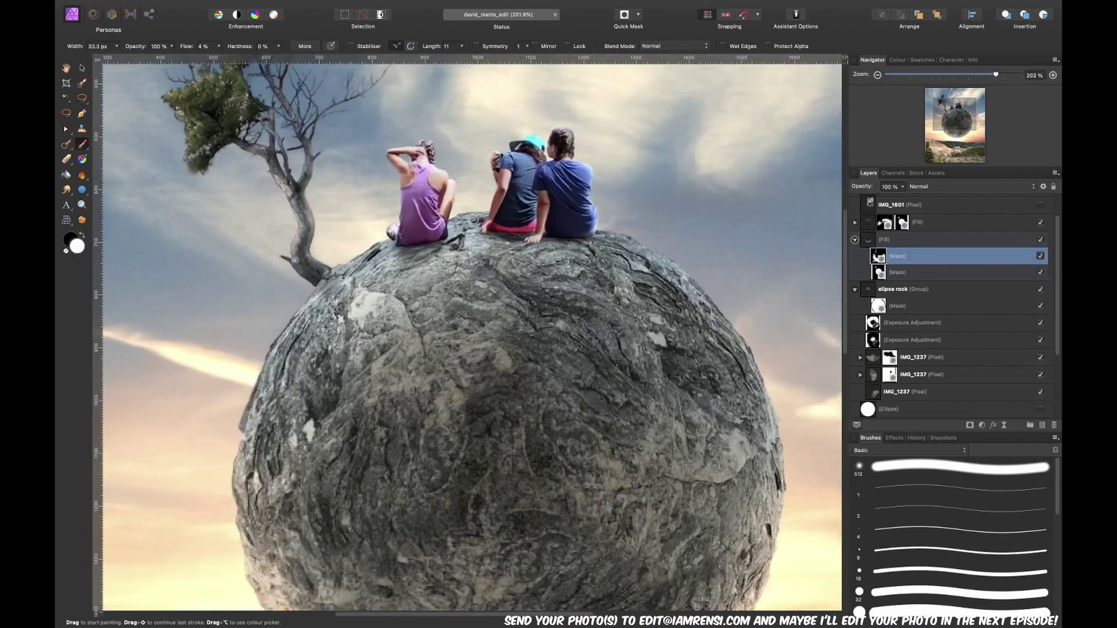
scroll(565, 210, up, 2)
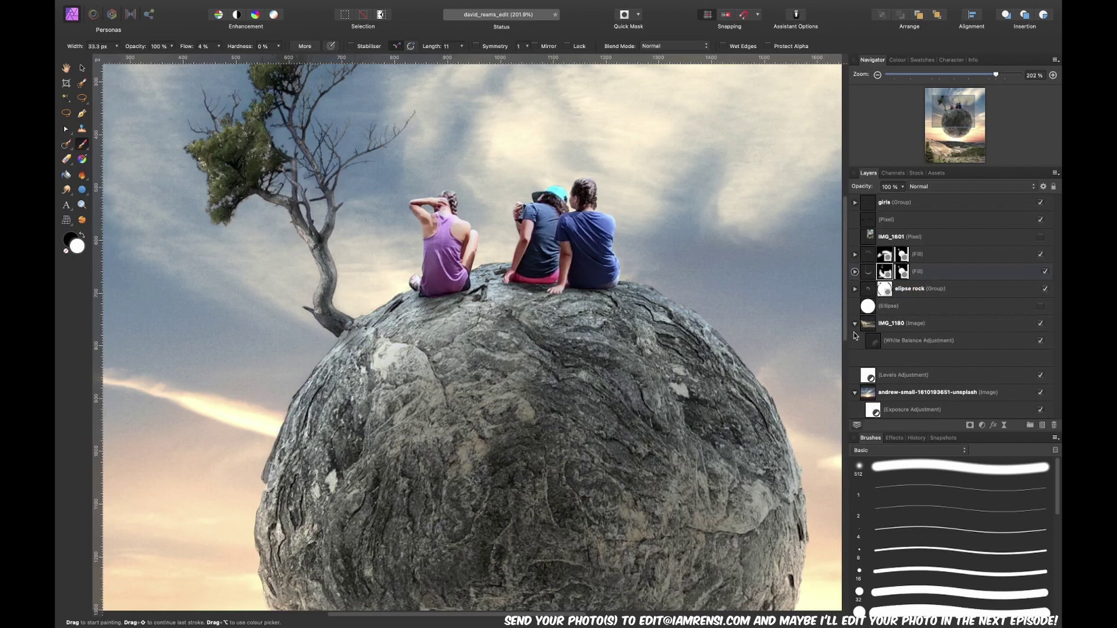
Add a new fill layer to the girls group, coloured warm peach
click(264, 3)
click(287, 108)
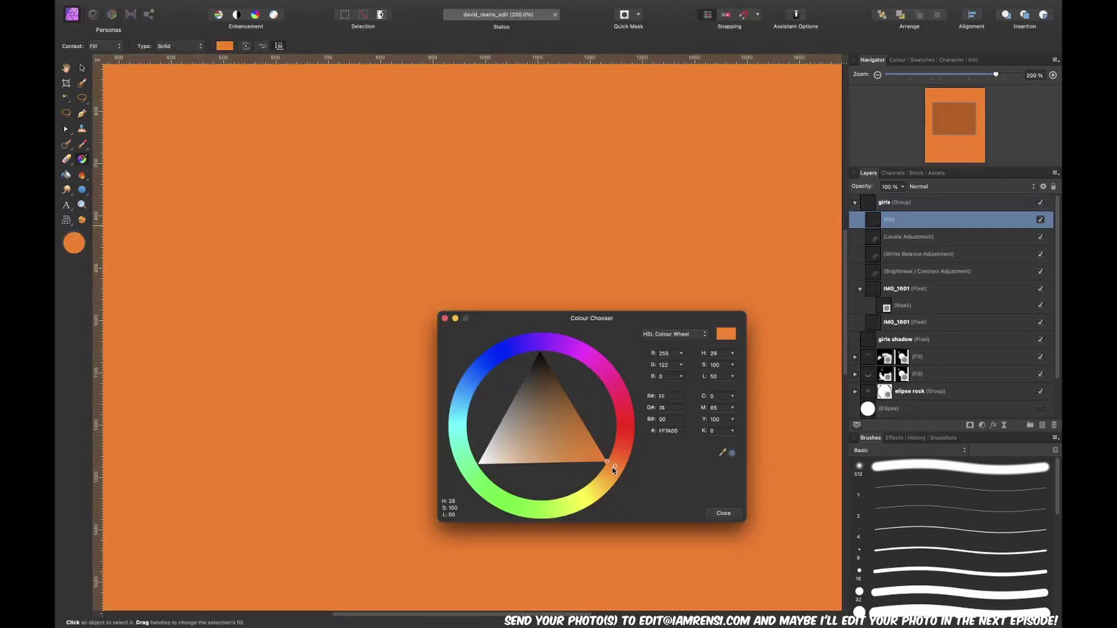
drag(532, 456, 512, 462)
click(723, 513)
Reshape the peach fill's blend range curve and move the mask inside the fill layer
click(1042, 185)
drag(802, 421, 794, 575)
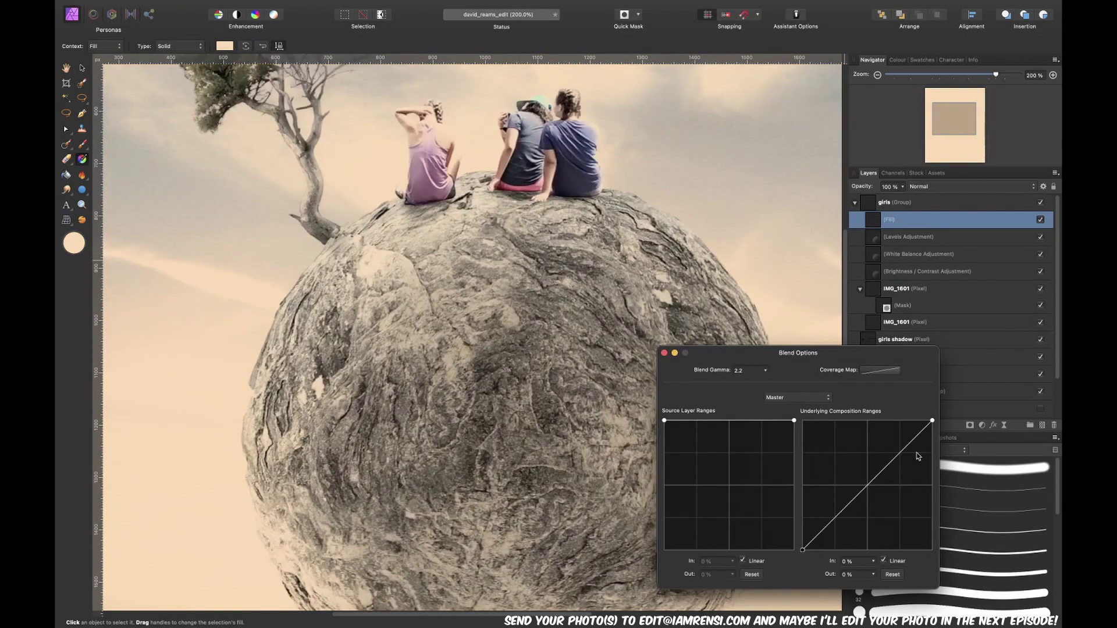
drag(932, 423, 863, 423)
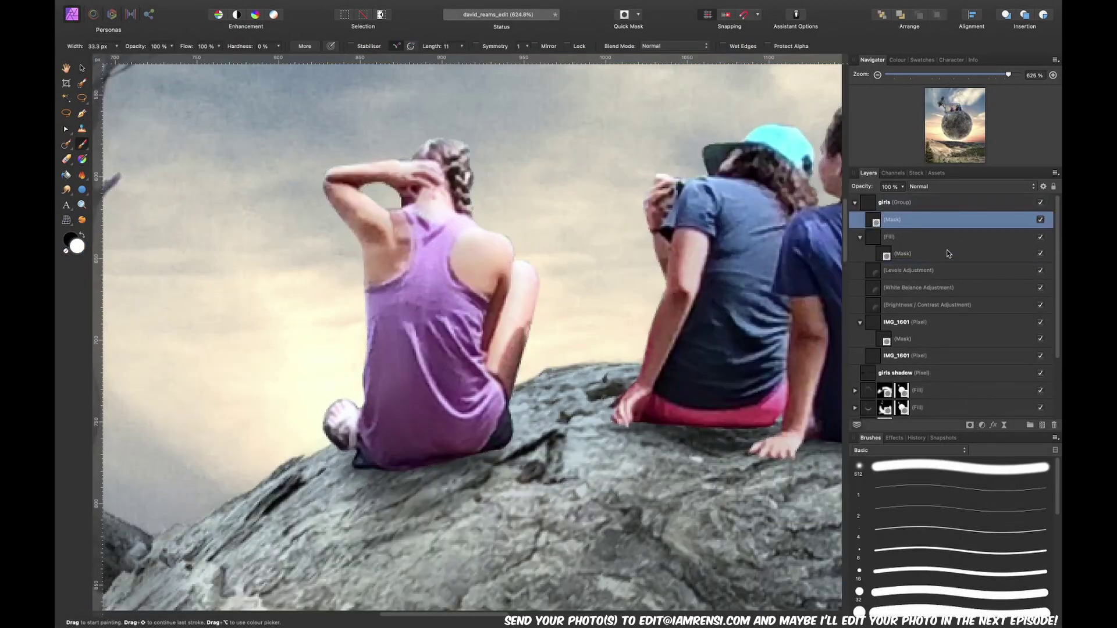
drag(898, 219, 908, 238)
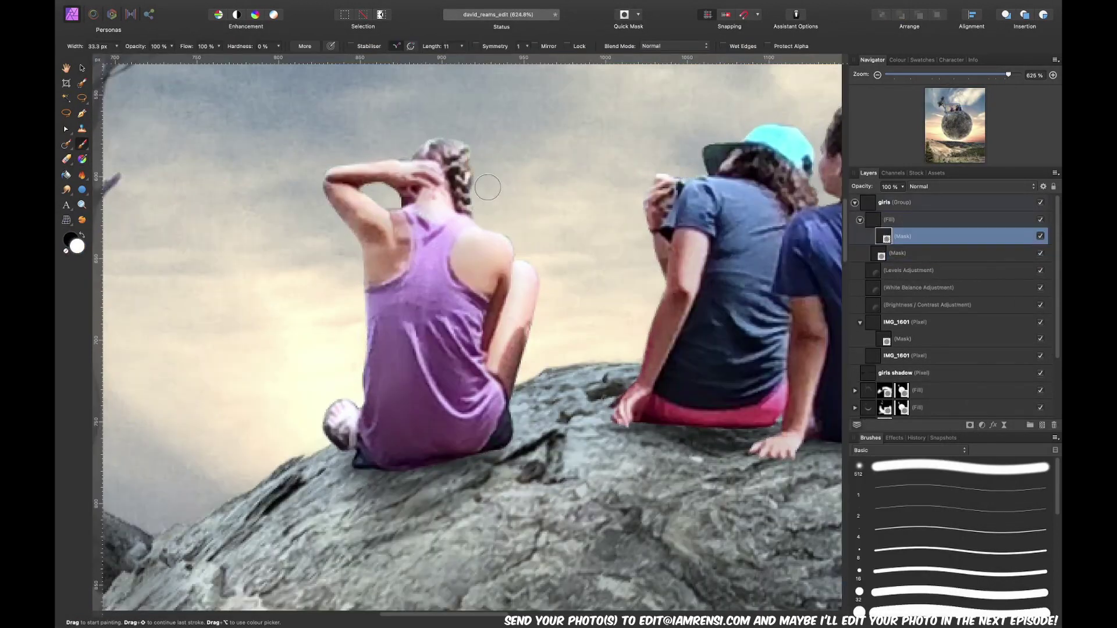
scroll(549, 269, down, 3)
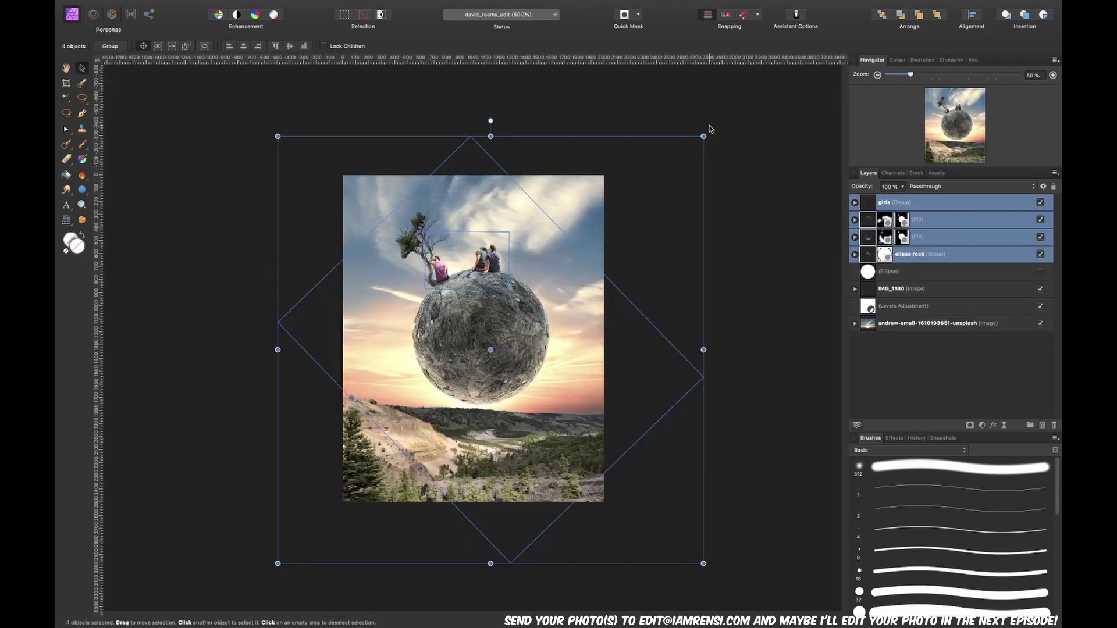
Rotate the sphere, tree and girls layers together by about -9.7°
drag(720, 132, 764, 154)
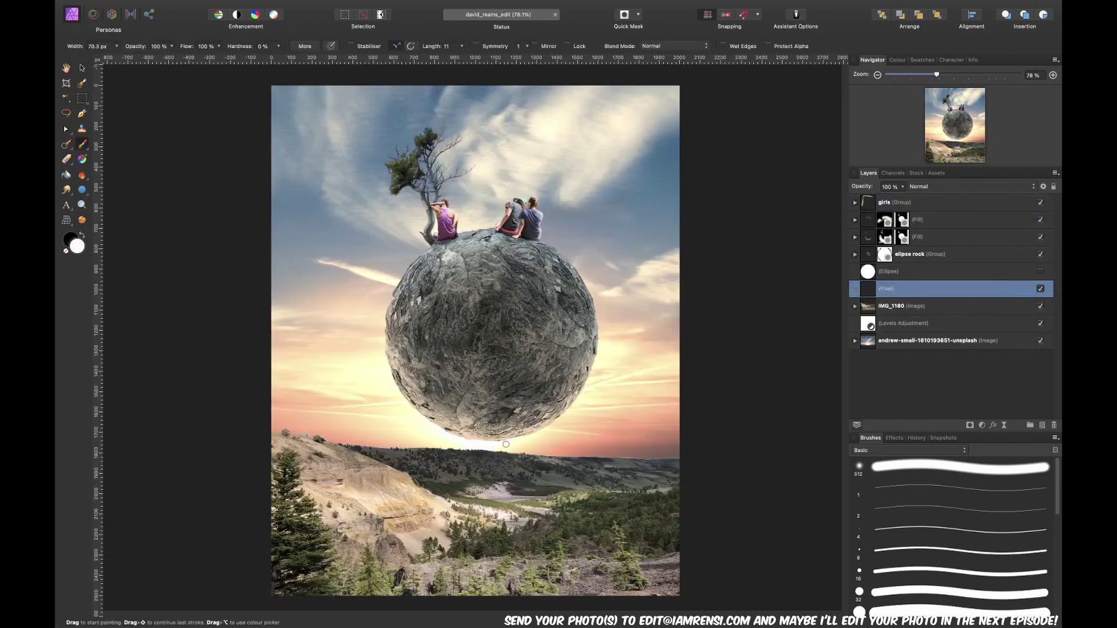
Paint a large soft pale glow along the horizon beneath the sphere
drag(487, 439, 541, 439)
alt+click(489, 441)
drag(472, 438, 523, 438)
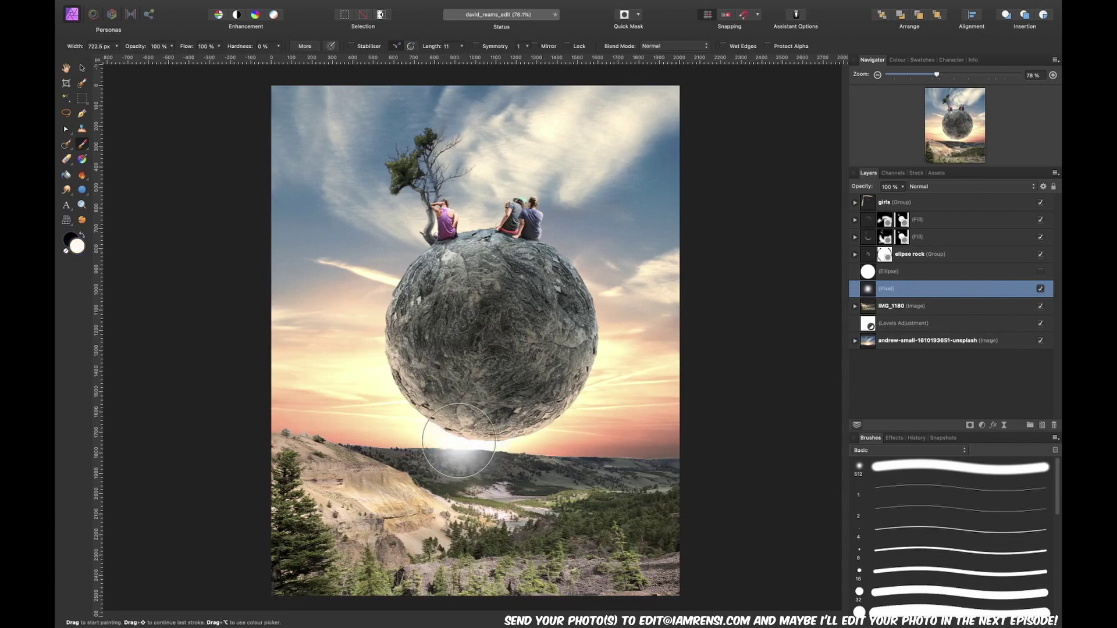
click(567, 442)
key(ctrl+z)
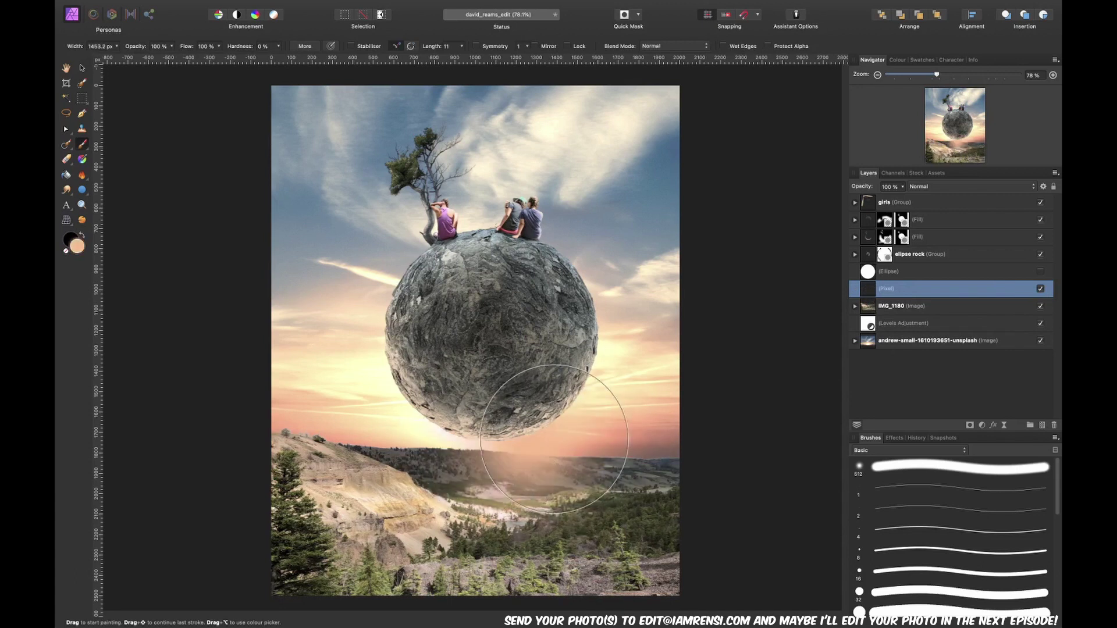
key(ctrl+z)
click(482, 440)
Set the glow layer to Screen blend mode and stretch it wider across the horizon
key(v)
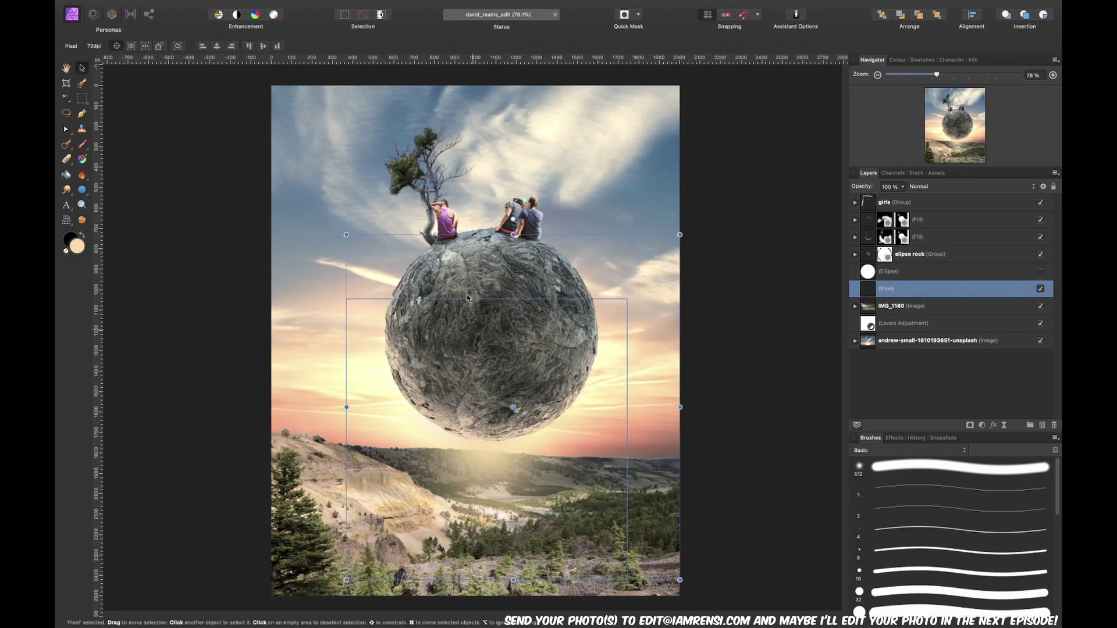
click(959, 186)
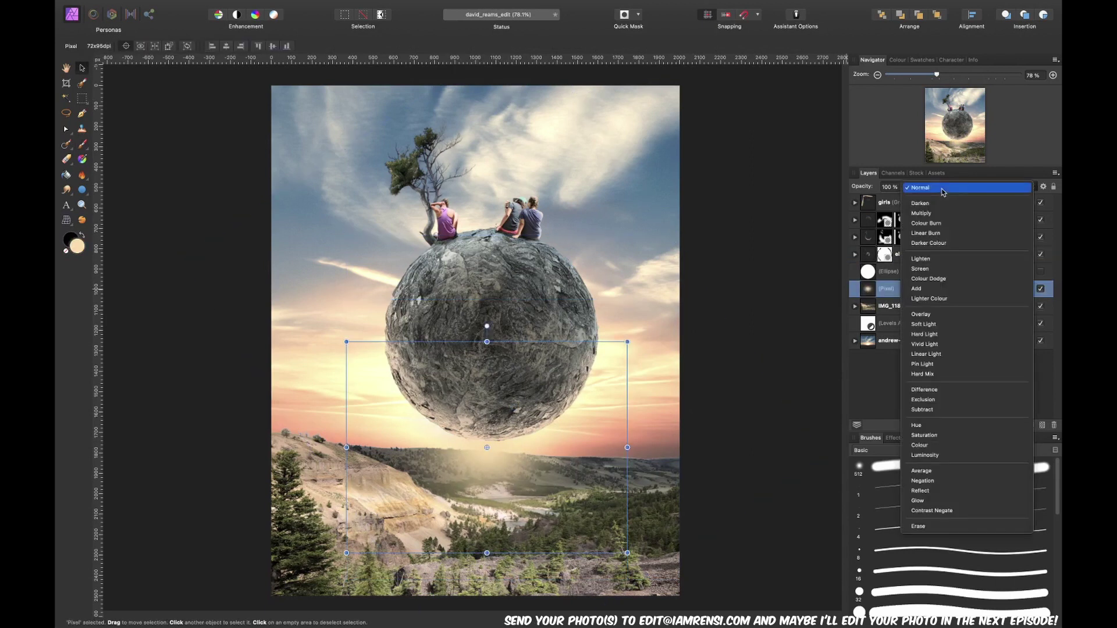
click(928, 271)
drag(627, 447, 739, 447)
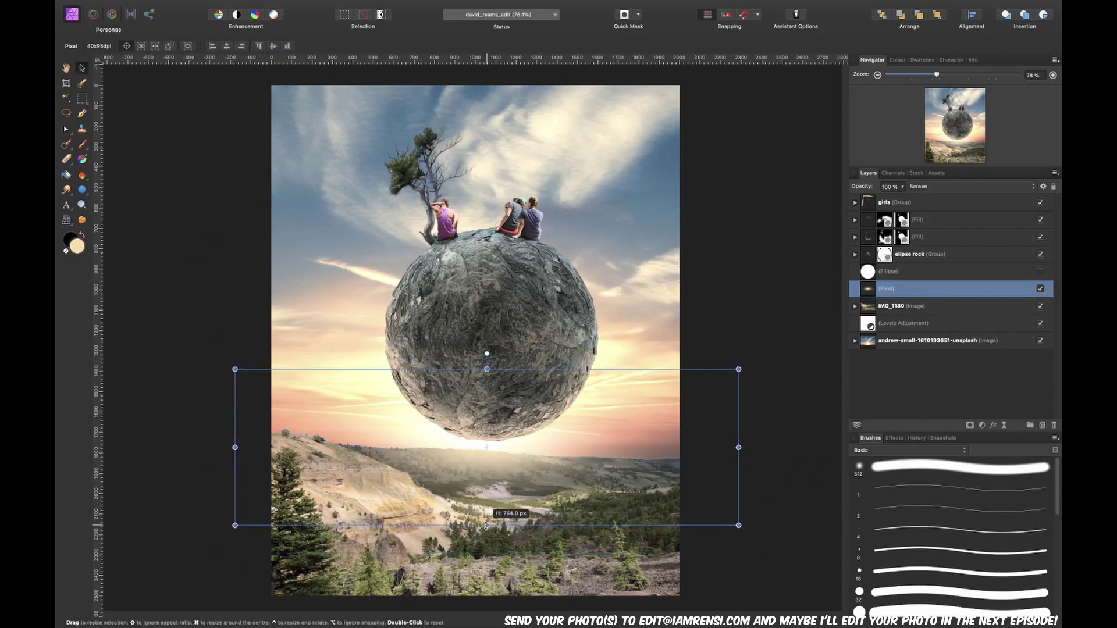
click(542, 410)
click(966, 381)
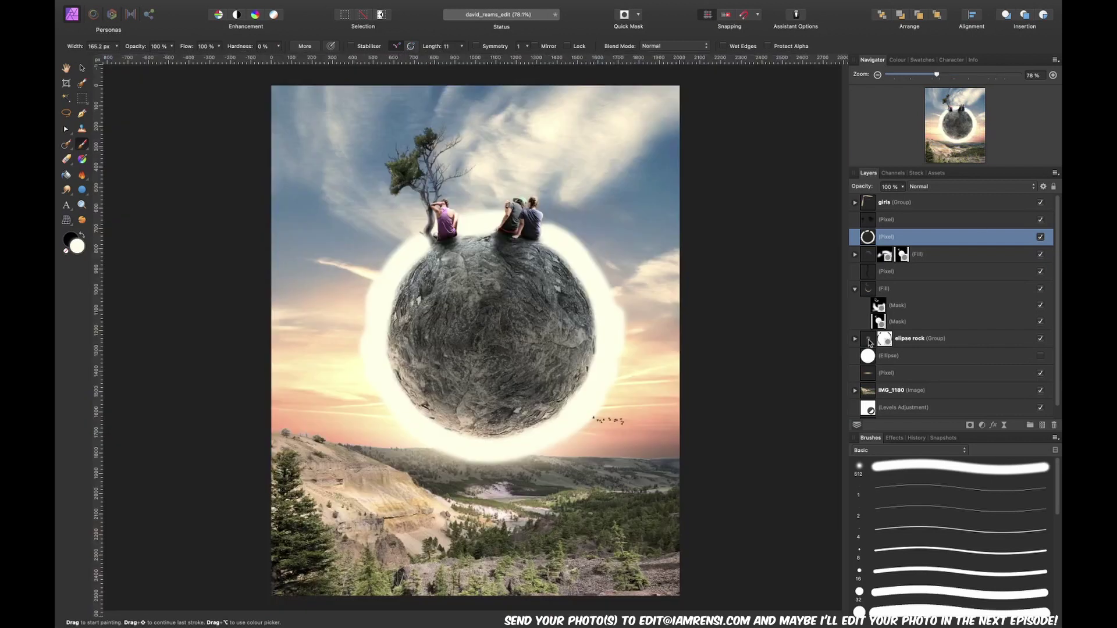
Add a mask to the white glowing ring layer to hide the ring
click(969, 425)
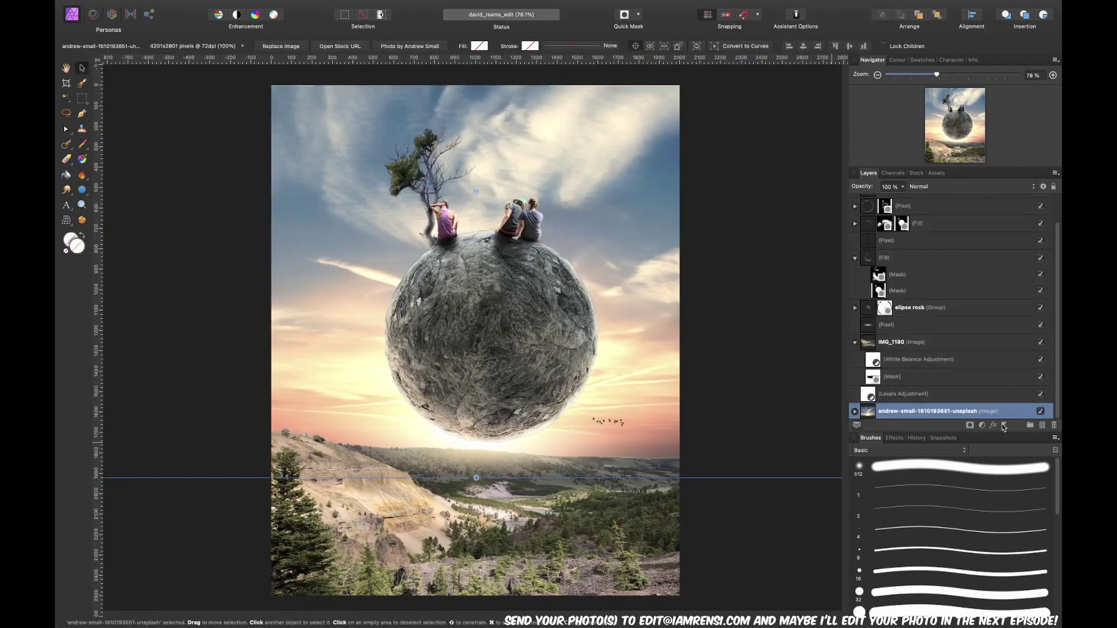
click(1004, 425)
Lens-blur the background landscape at about 20.6 px and enlarge the vignette to 200% scale
click(987, 500)
drag(693, 472, 739, 472)
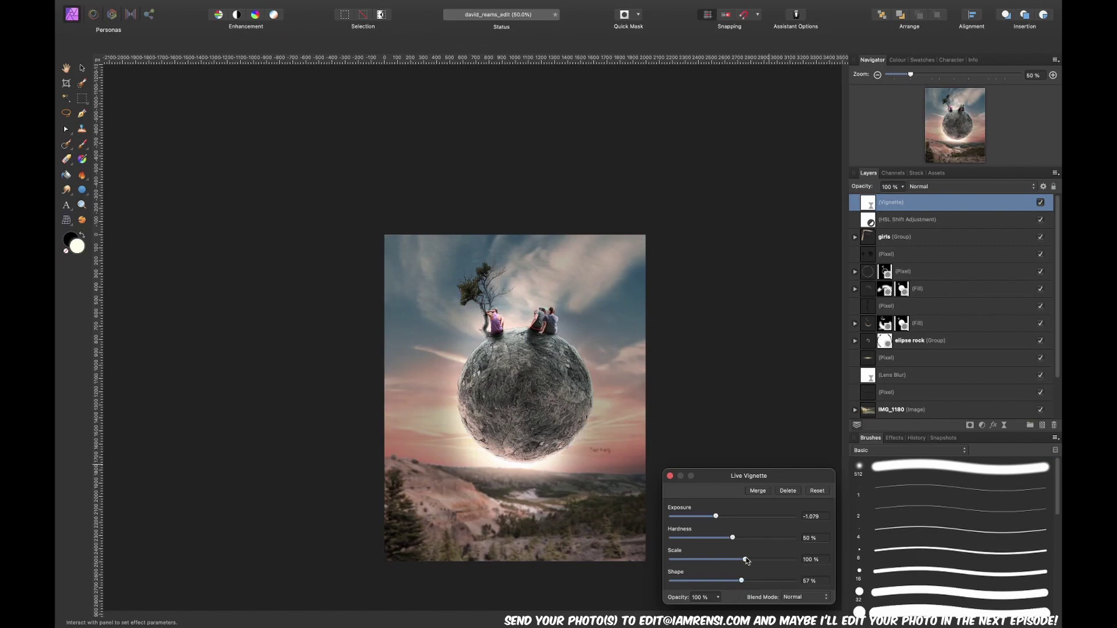
drag(746, 560, 770, 560)
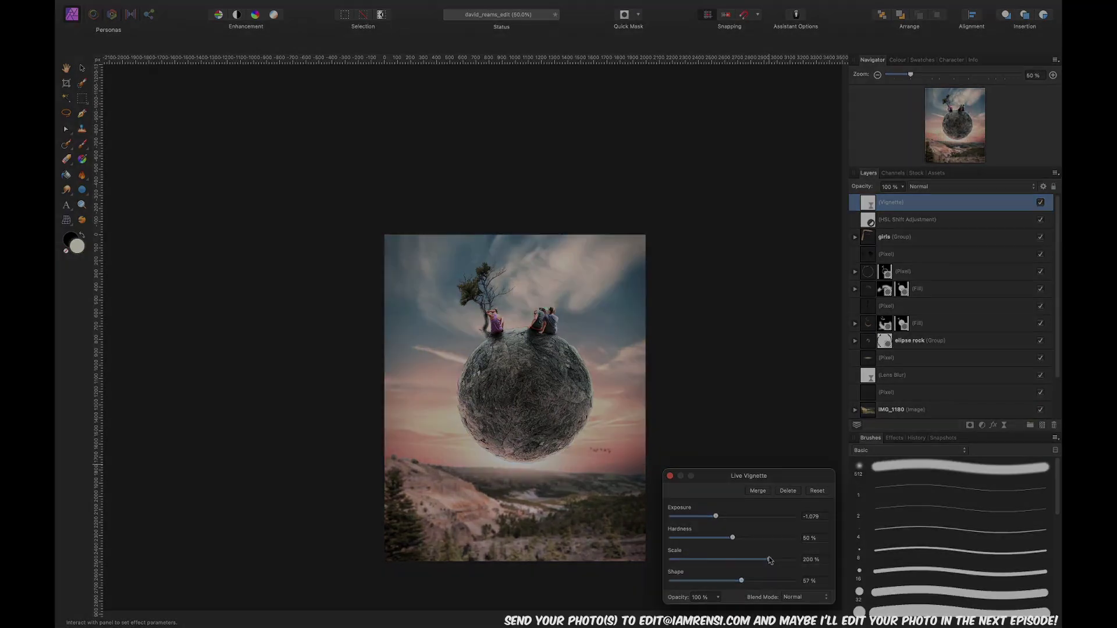